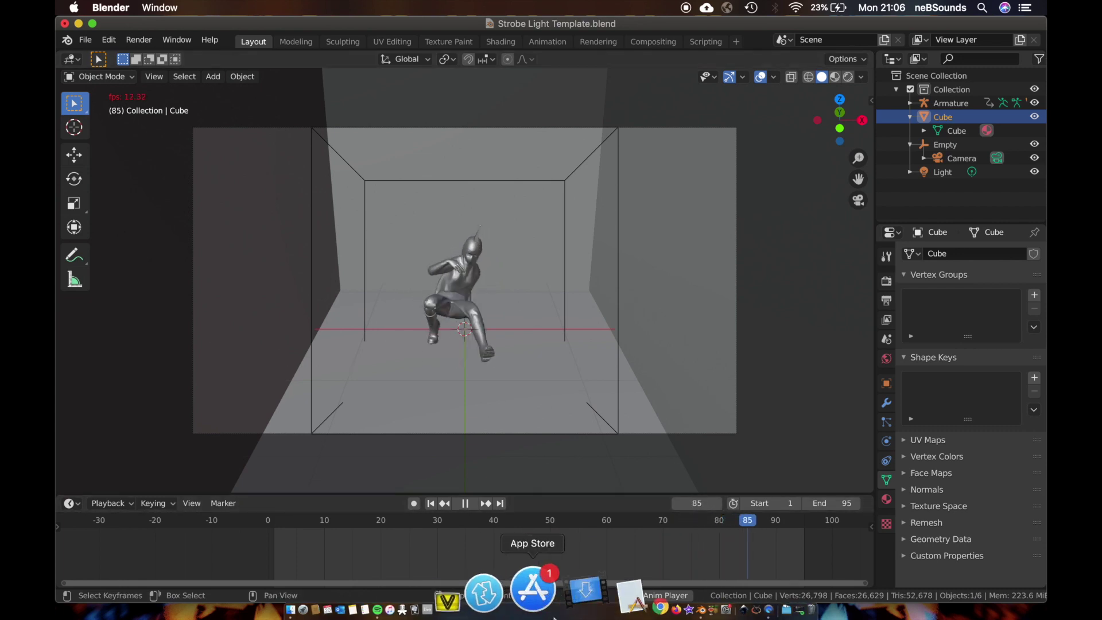
# Stop the animation playback and browse the character animations on the Mixamo website in Chrome
pyautogui.press('space')
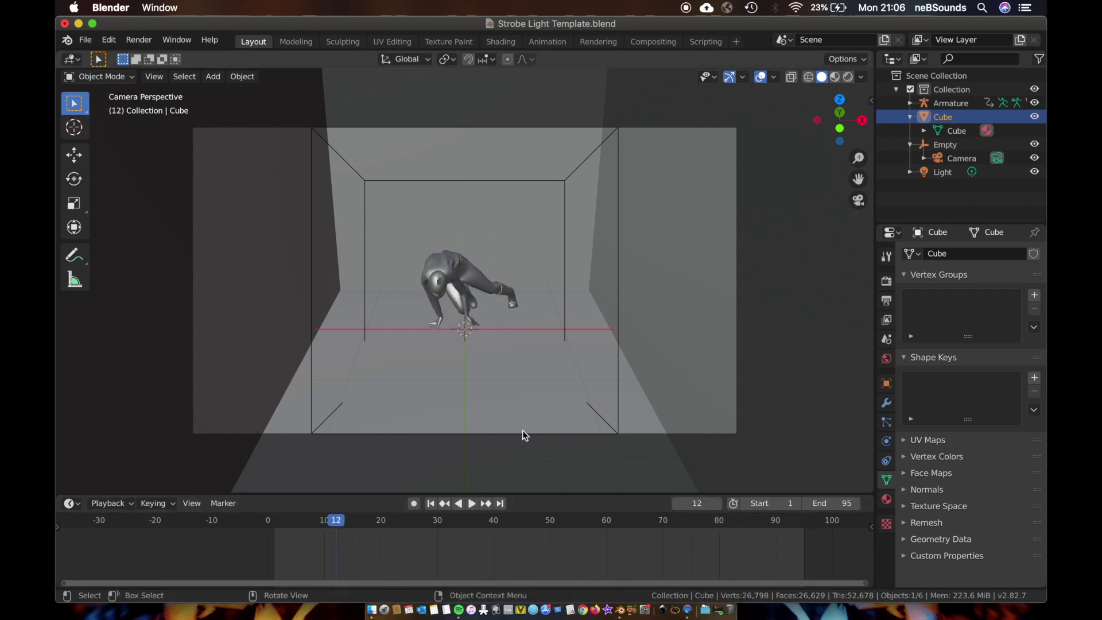
pyautogui.click(561, 600)
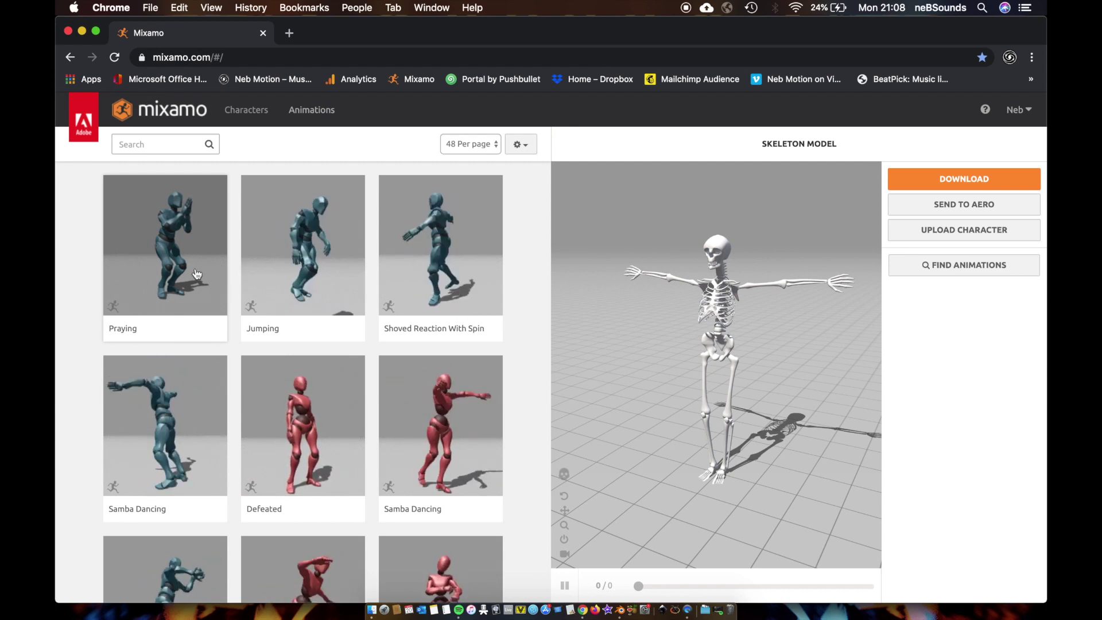
pyautogui.scroll(-3, 199, 270)
pyautogui.click(210, 315)
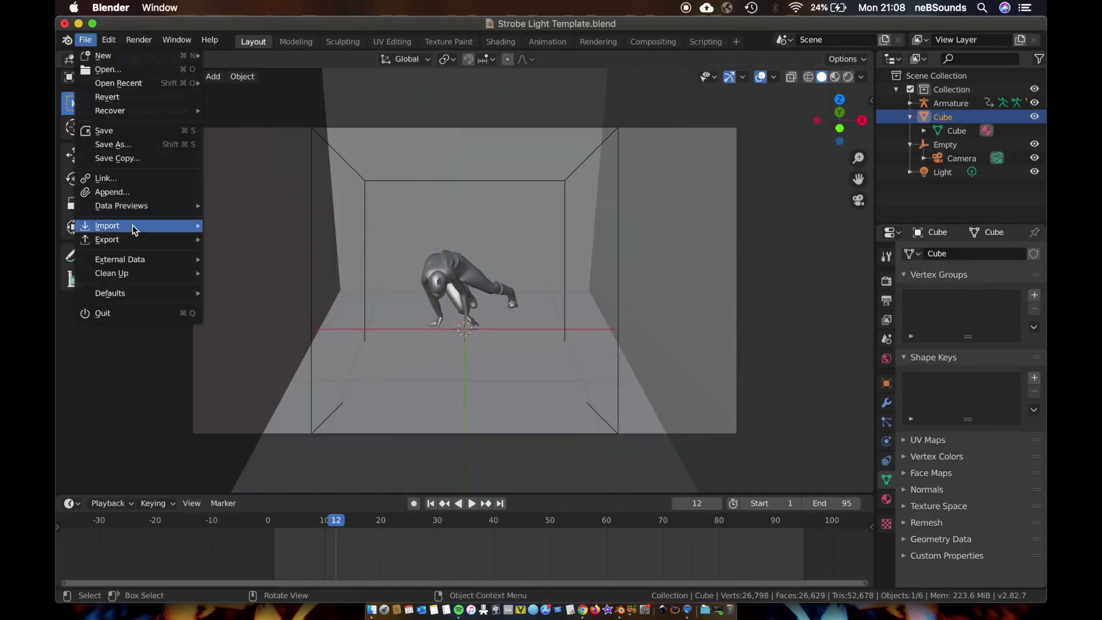
pyautogui.moveTo(172, 226)
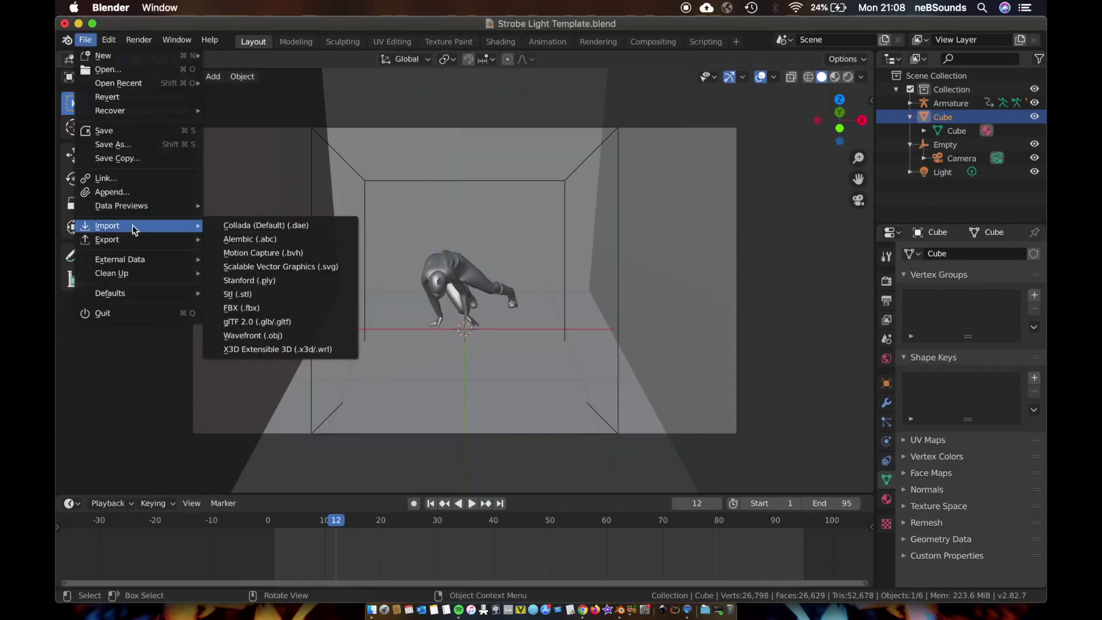
pyautogui.click(242, 308)
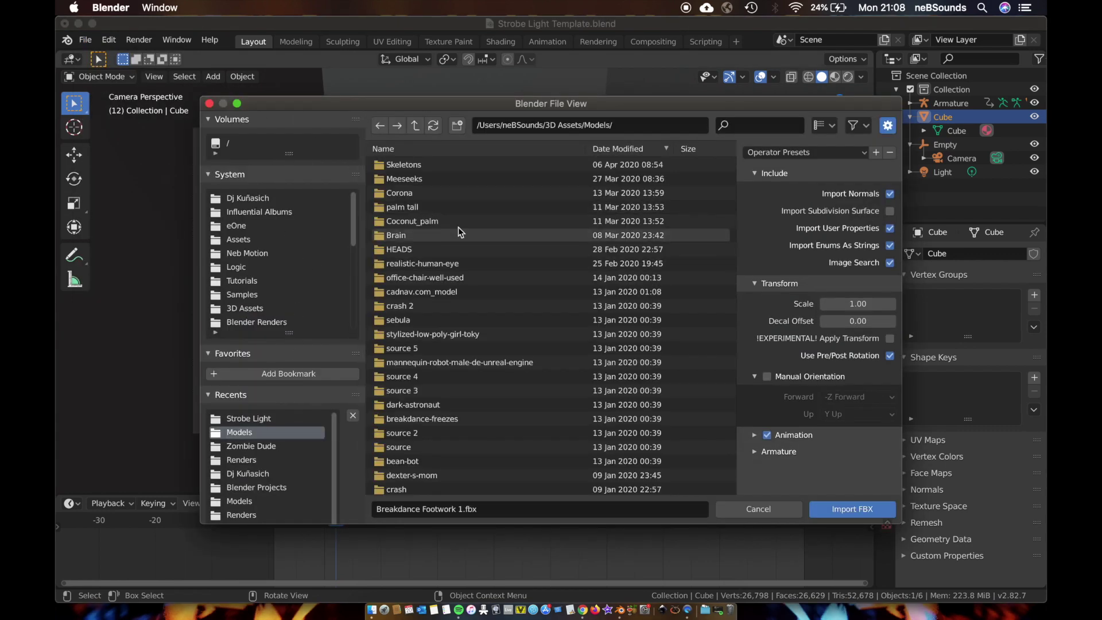
pyautogui.click(781, 512)
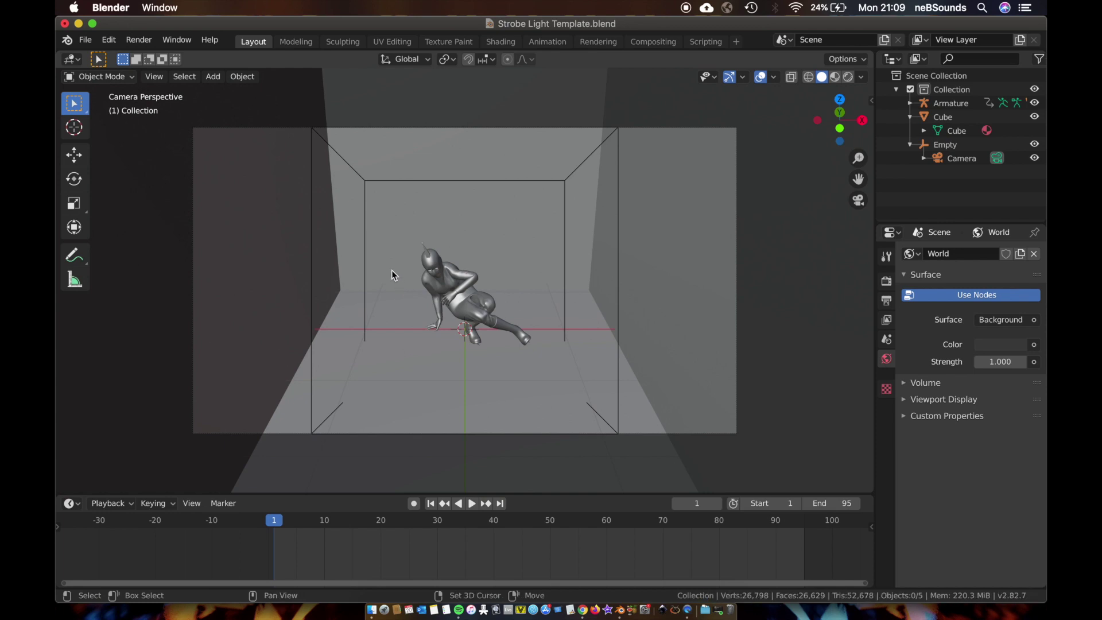
# Add a point light at the scene origin and raise it along the global Z axis to high above the character
pyautogui.hotkey('shift', 'a')
pyautogui.moveTo(396, 303)
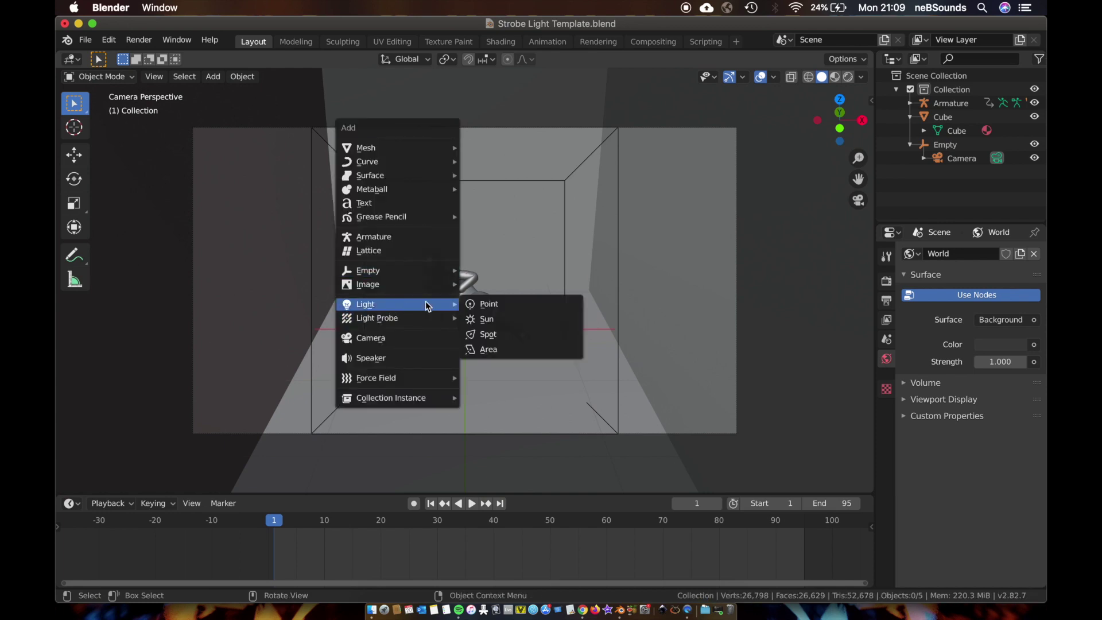
pyautogui.click(478, 304)
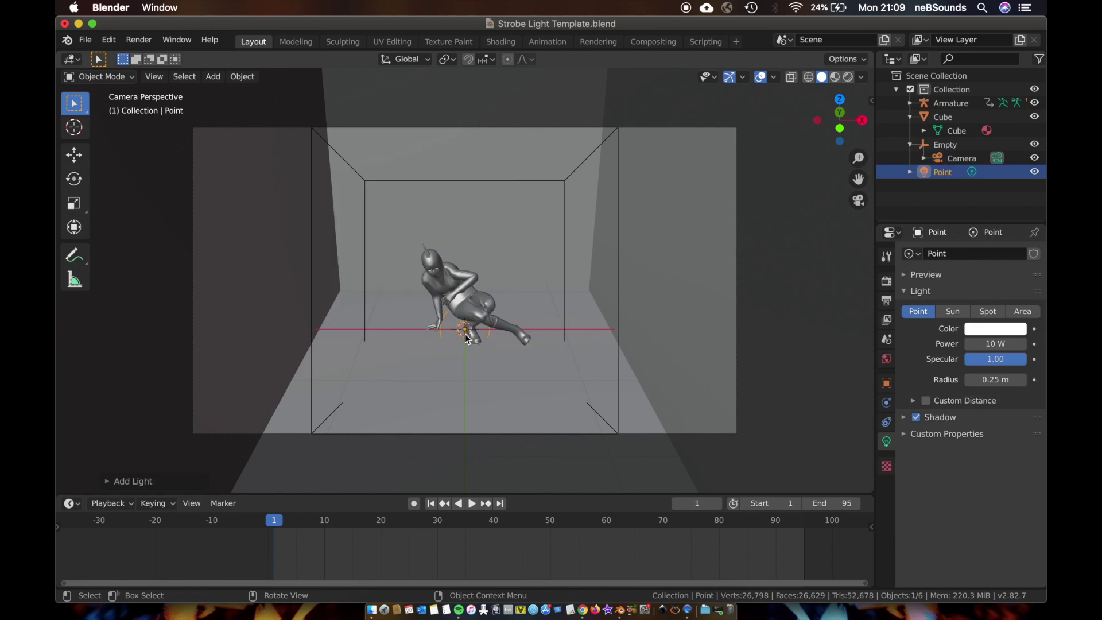
pyautogui.press('g')
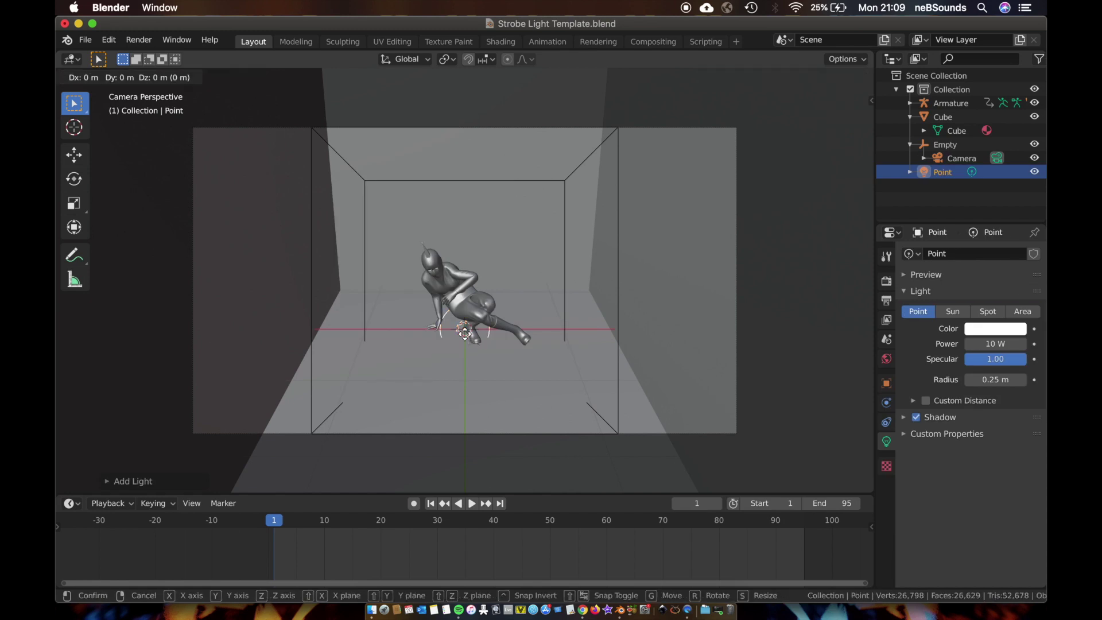
pyautogui.press('z')
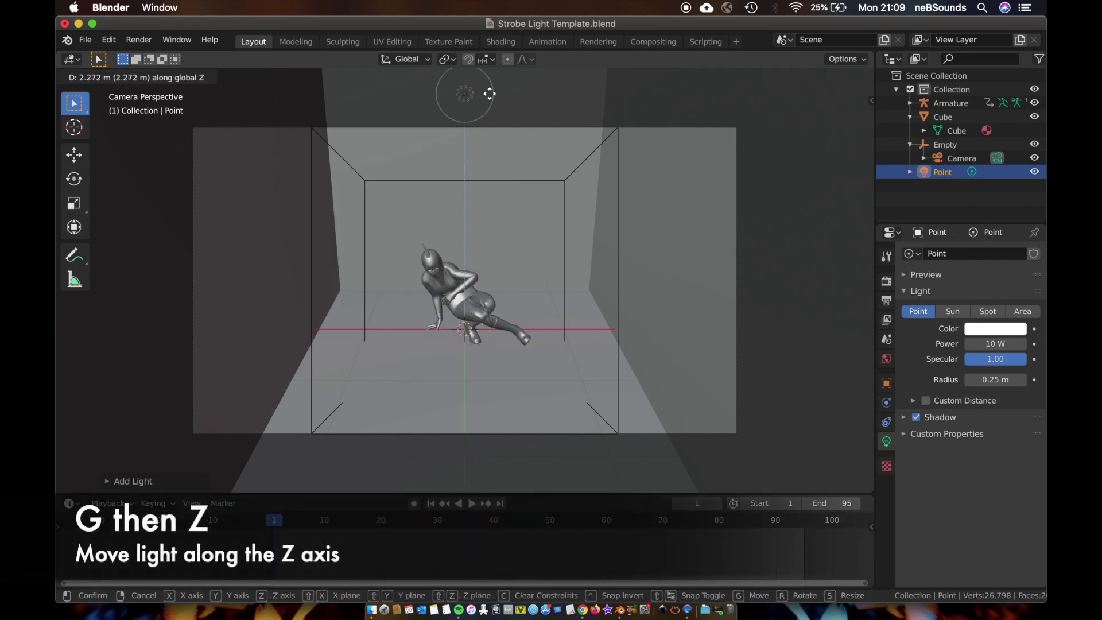
pyautogui.click(490, 78)
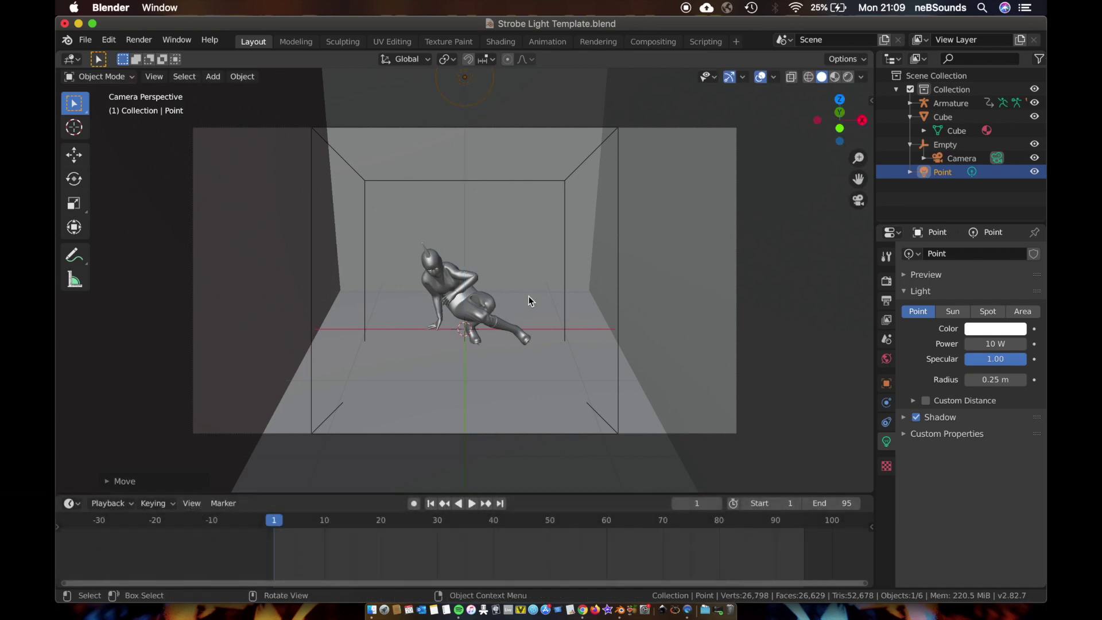
# Show the viewport in rendered shading and keyframe the point light's power of 10 W at frames 1 and 95
pyautogui.press('z')
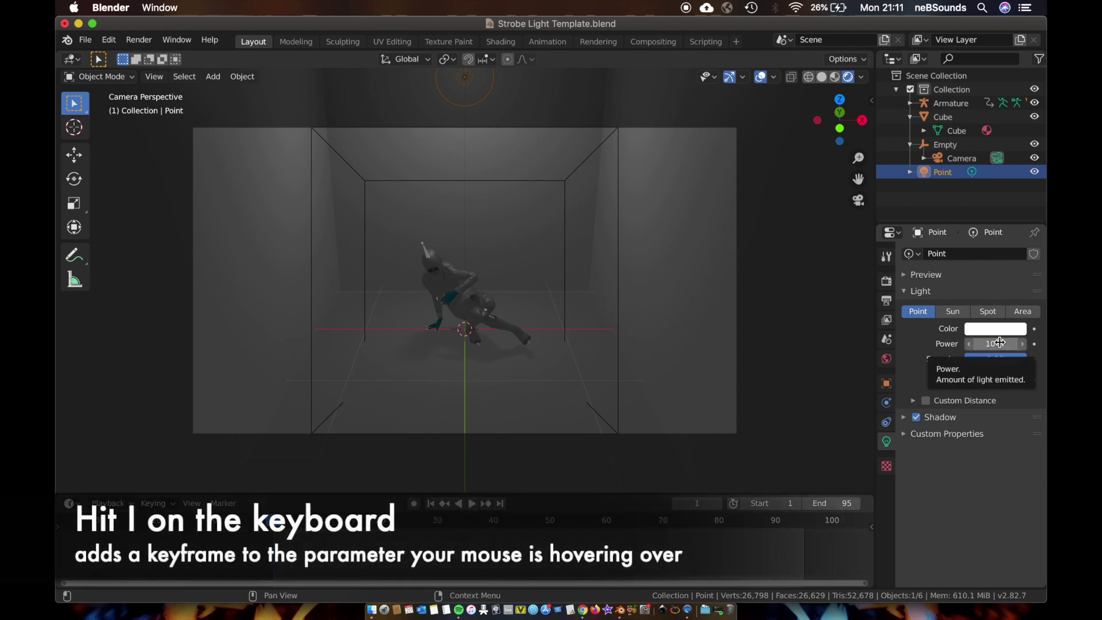
pyautogui.press('i')
pyautogui.hscroll(-1, 839, 526)
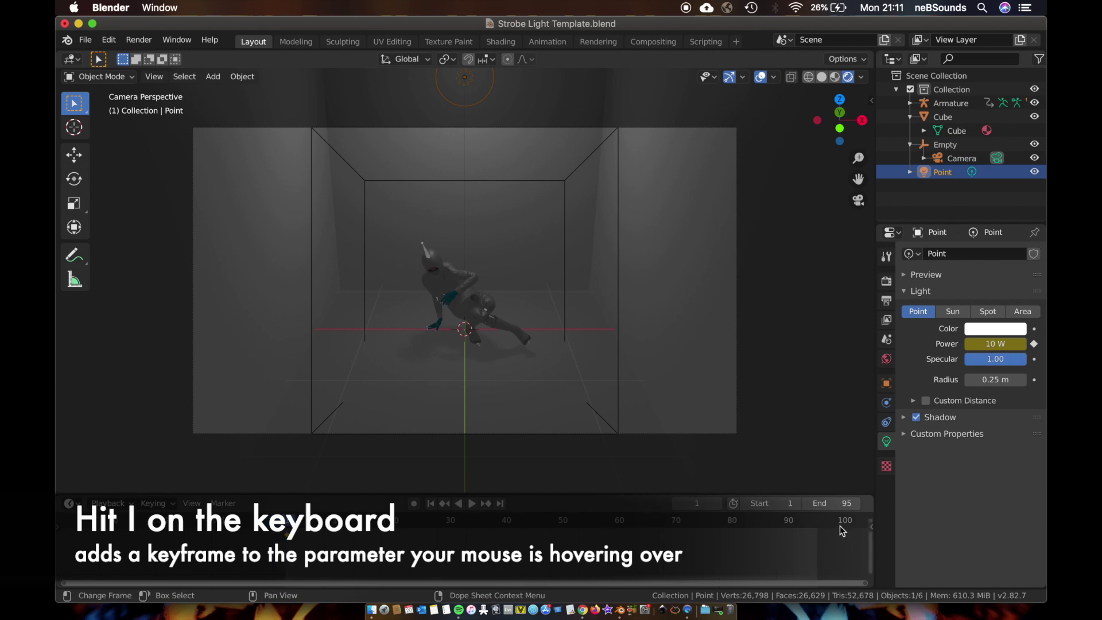
pyautogui.click(820, 522)
pyautogui.press('space')
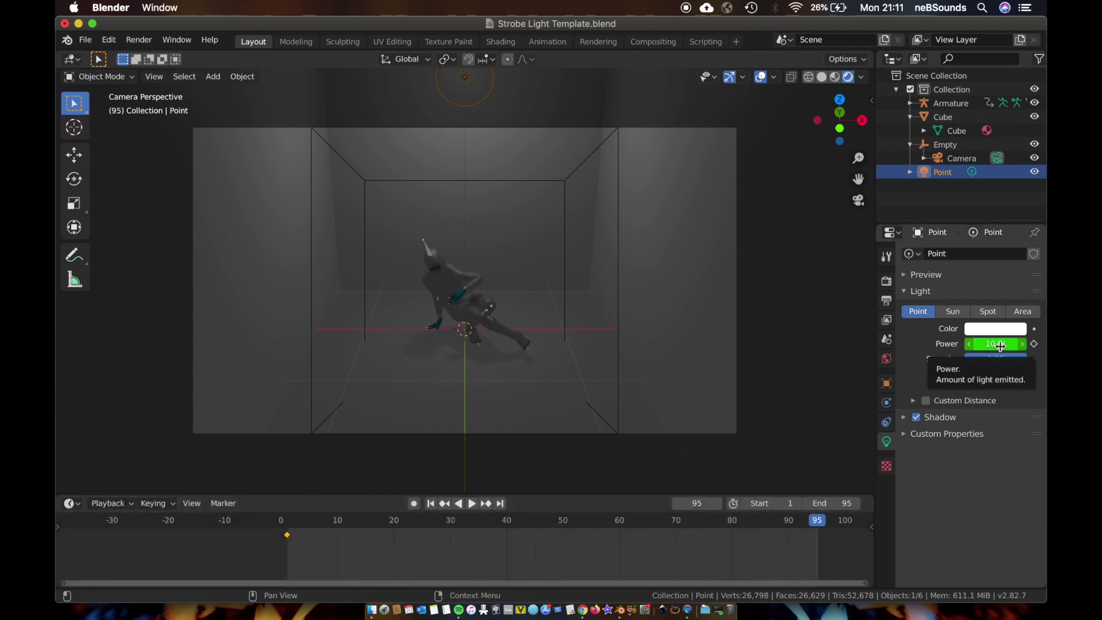
pyautogui.press('i')
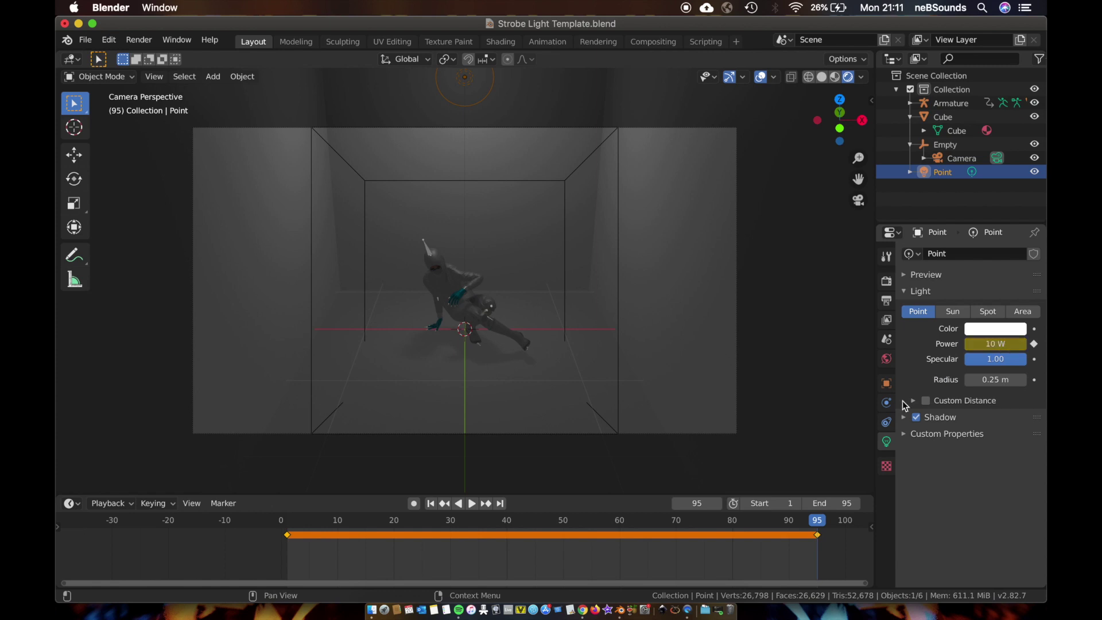
# Turn the timeline area into an enlarged Graph Editor and expand the point light's channels to reveal its Power curve
pyautogui.click(78, 503)
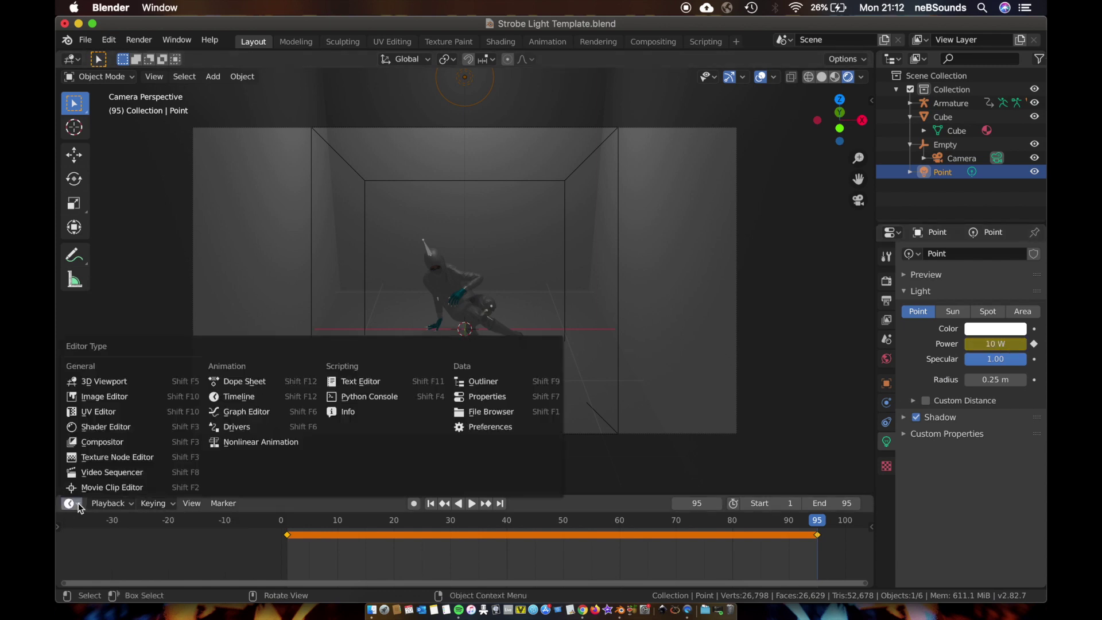
pyautogui.click(233, 413)
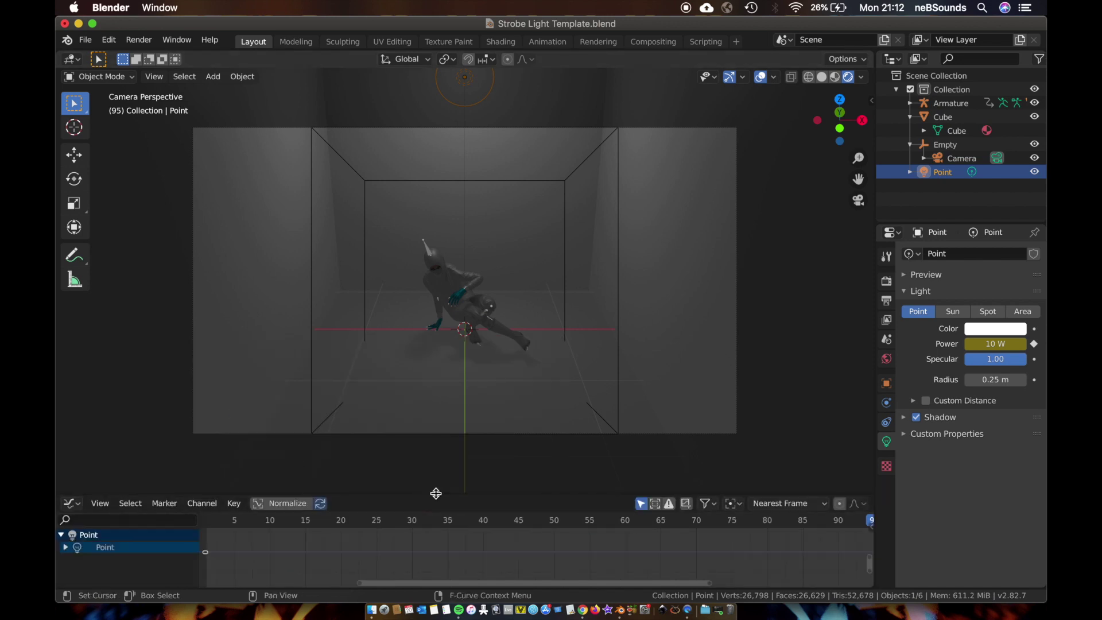
pyautogui.moveTo(436, 494); pyautogui.dragTo(436, 343)
pyautogui.click(65, 396)
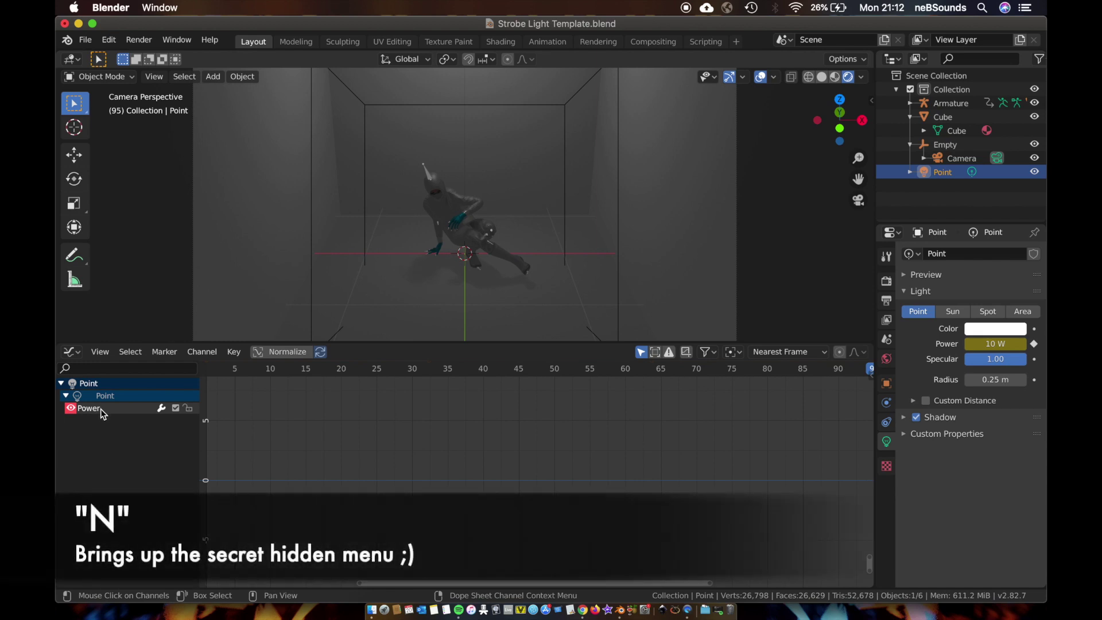
# Add a Built-In Function modifier to the light's Power curve, keeping Sine as its function type
pyautogui.press('n')
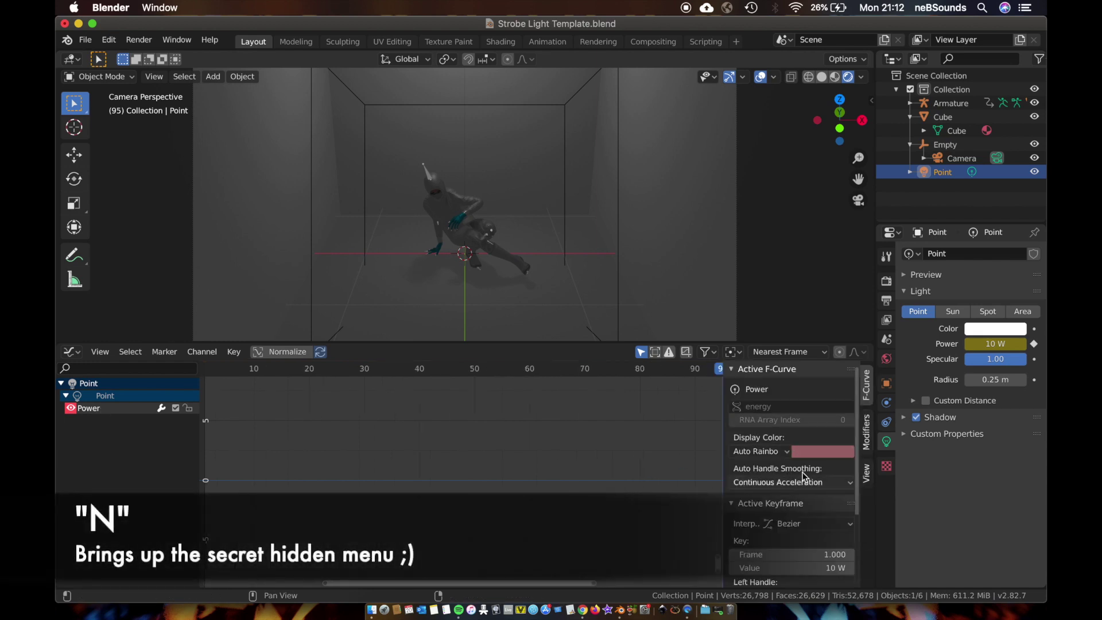
pyautogui.scroll(-5, 795, 486)
pyautogui.scroll(5, 794, 485)
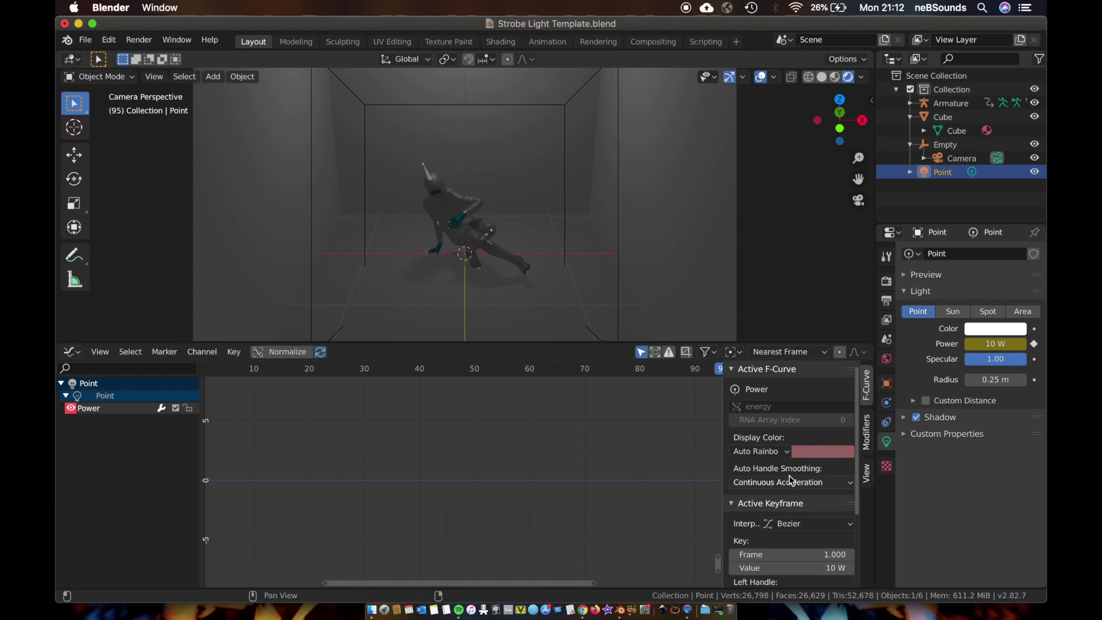
pyautogui.scroll(-2, 790, 480)
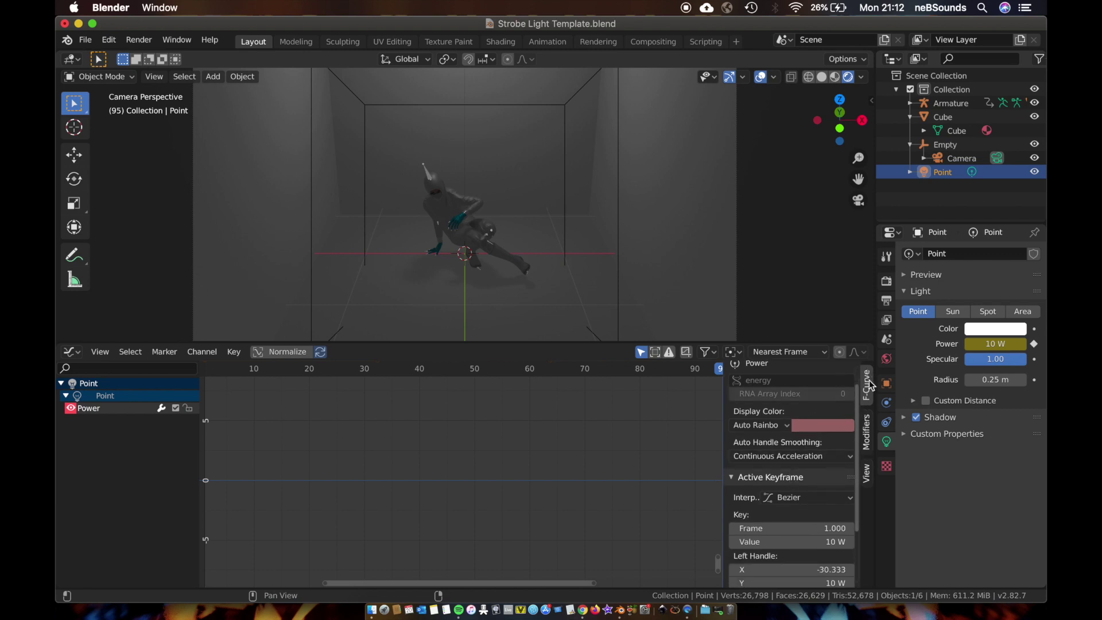
pyautogui.click(867, 433)
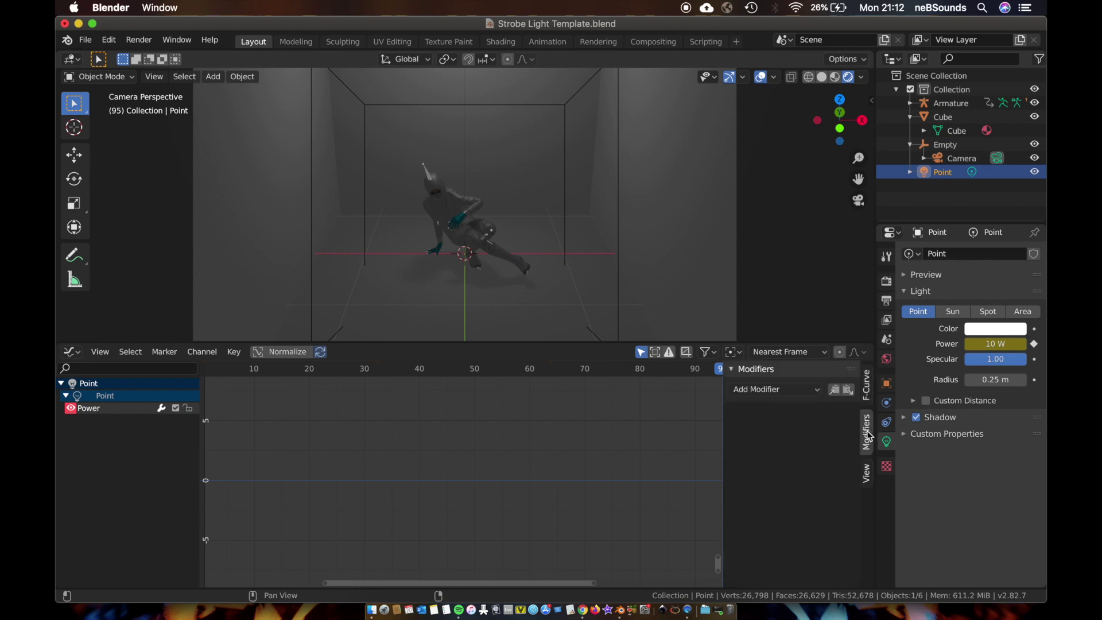
pyautogui.click(795, 390)
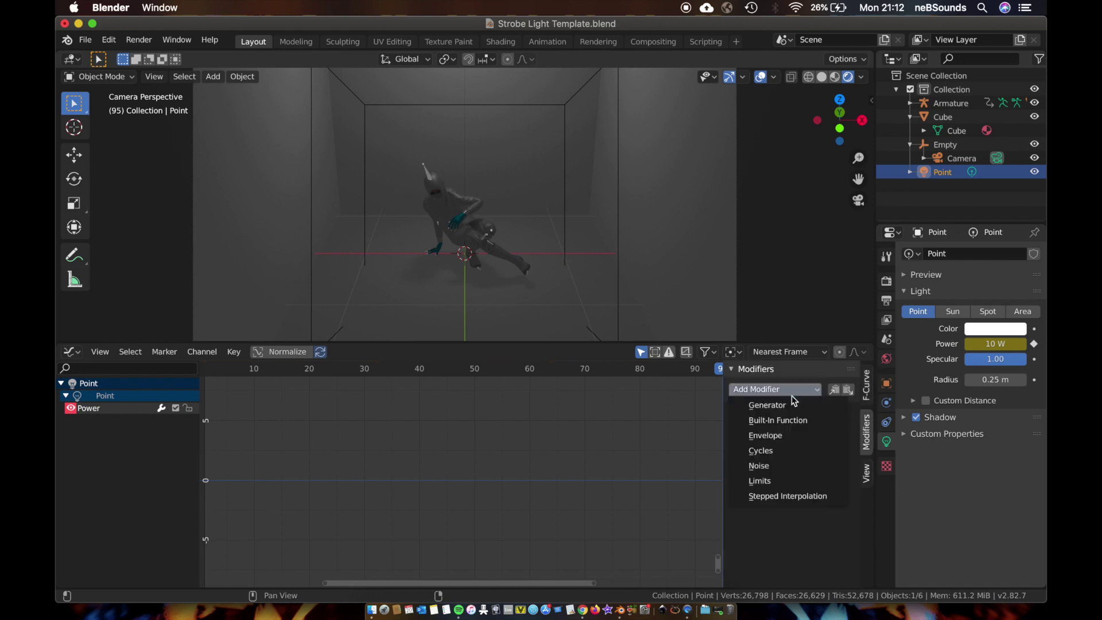
pyautogui.click(777, 420)
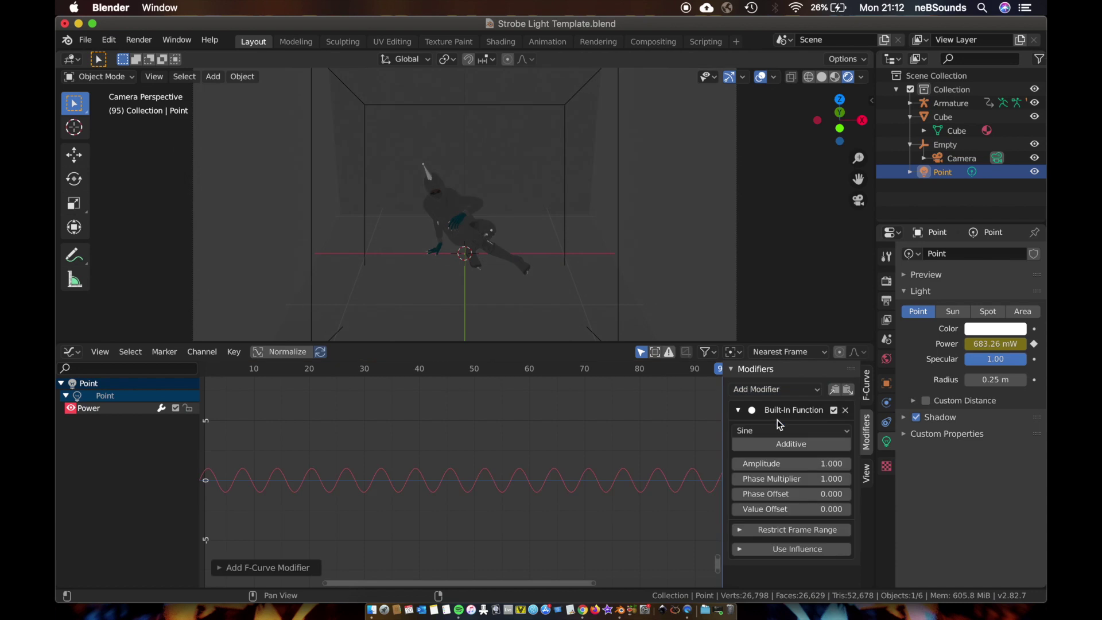
pyautogui.click(751, 431)
pyautogui.click(751, 433)
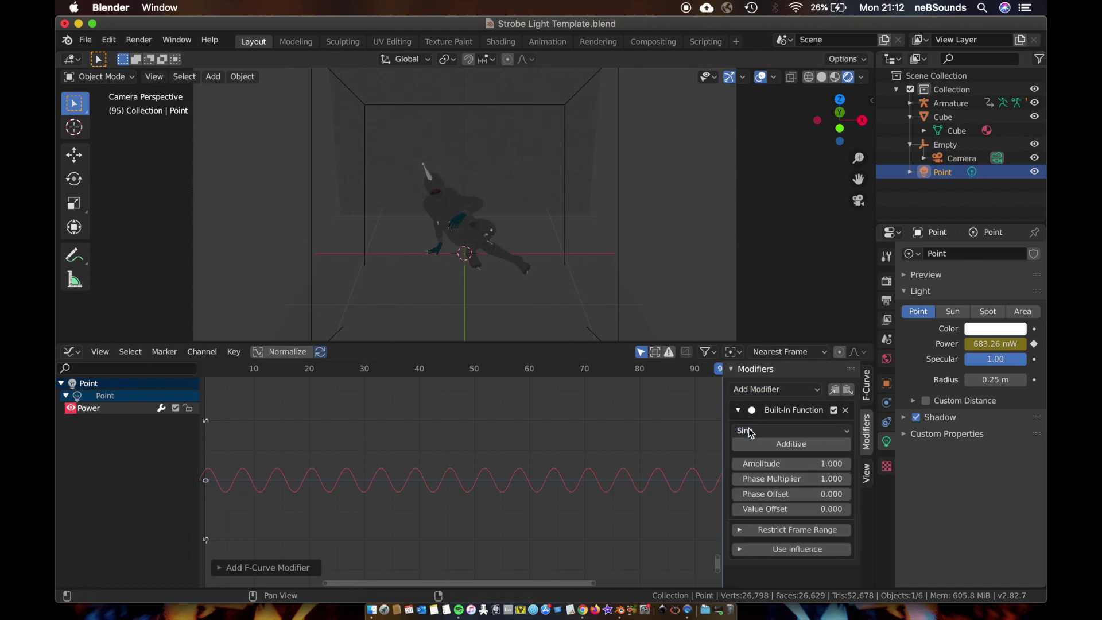
# Set the sine modifier's amplitude to 500 and play the animation to preview the flashing light
pyautogui.click(770, 464)
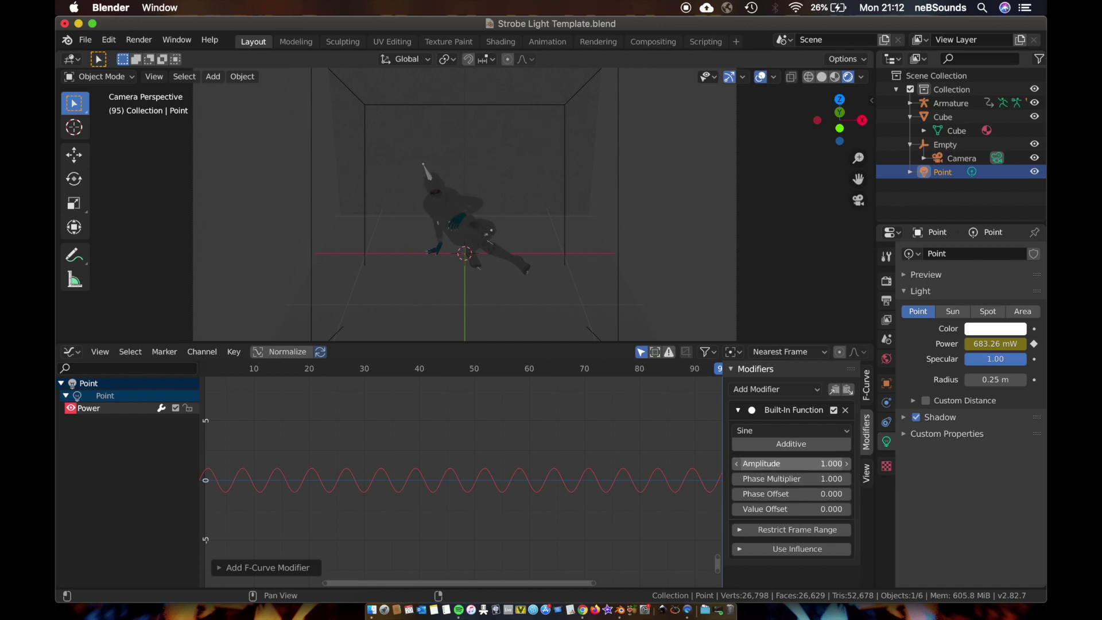
pyautogui.moveTo(769, 464); pyautogui.dragTo(850, 464)
pyautogui.click(770, 464)
pyautogui.press('BackSpace')
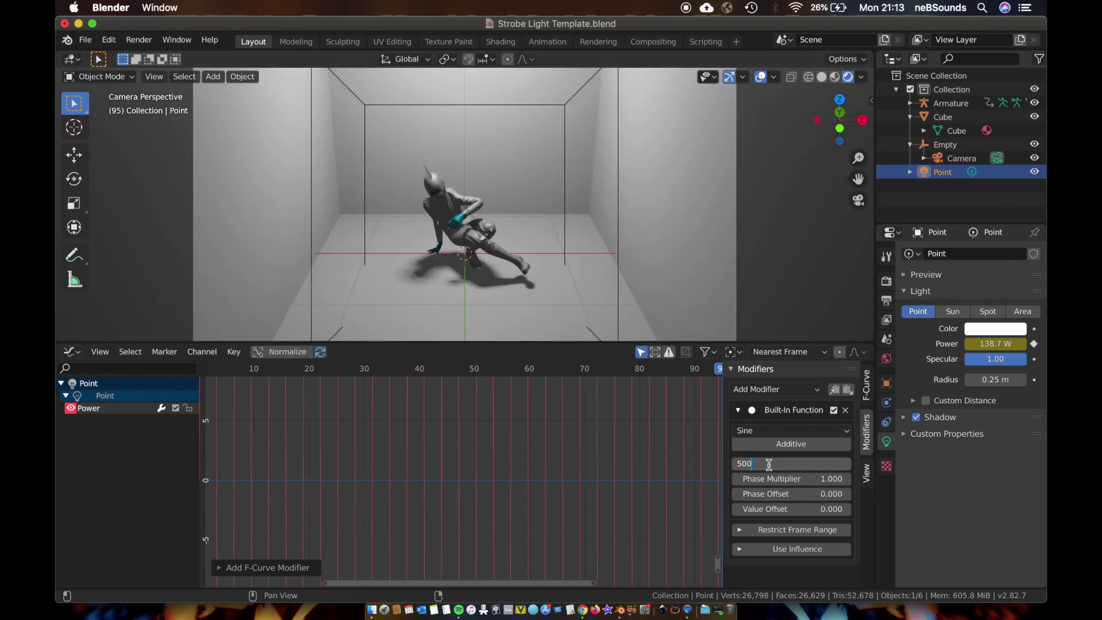
pyautogui.write('500')
pyautogui.press('Return')
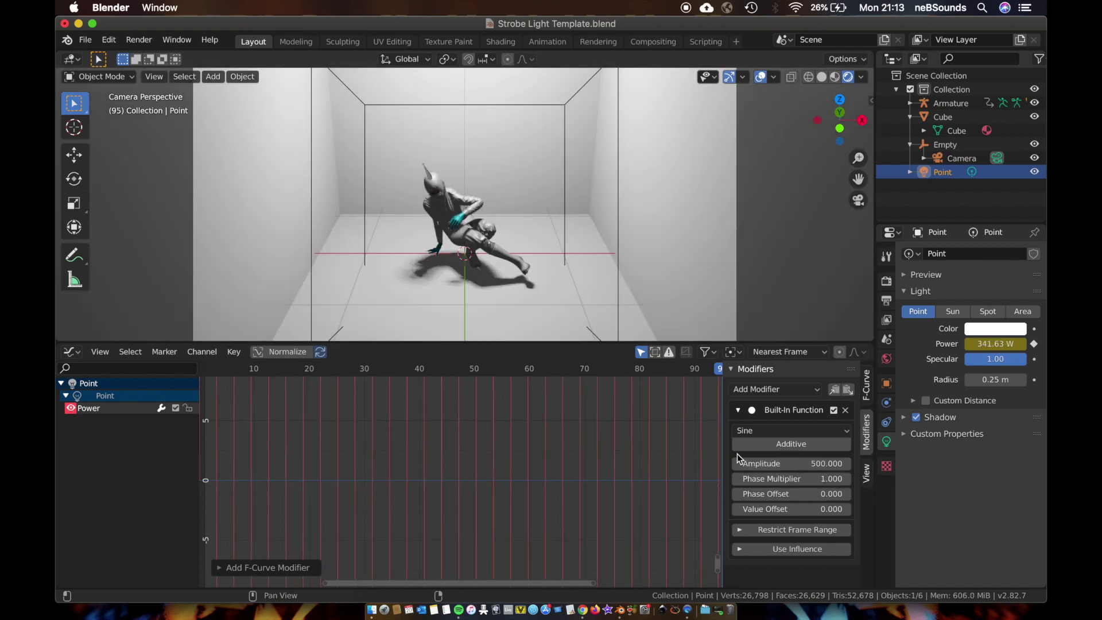
pyautogui.press('space')
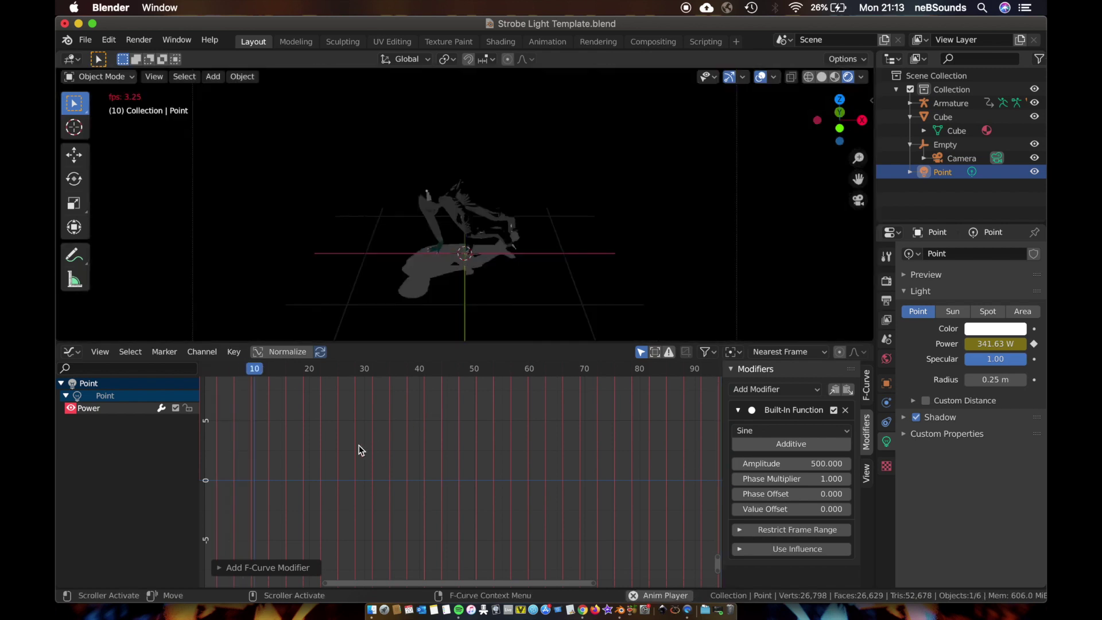
pyautogui.press('space')
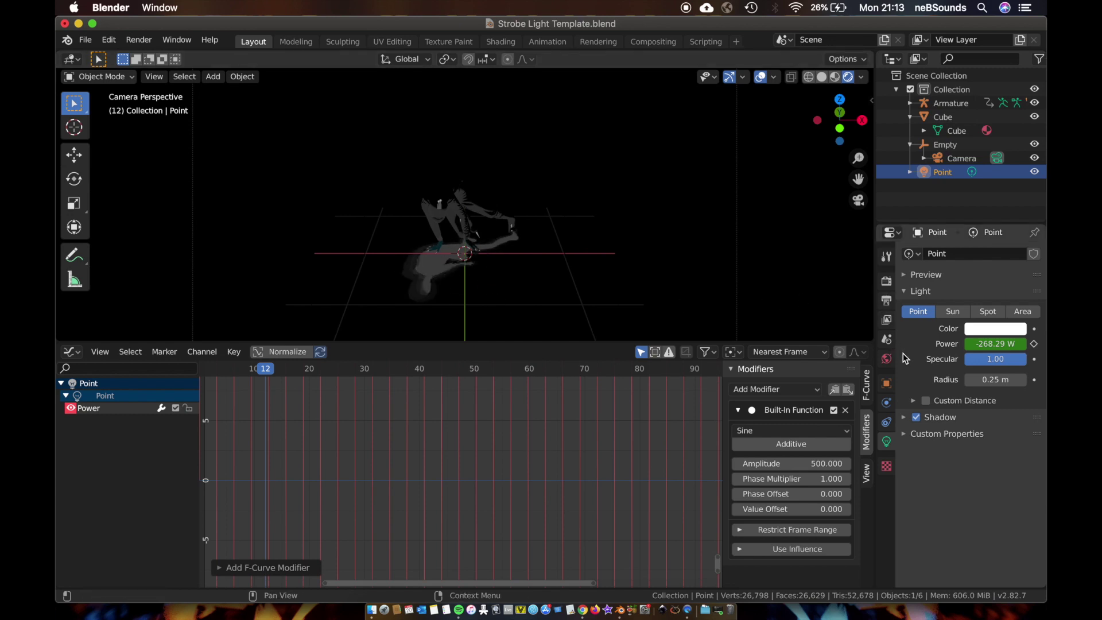
# Set the world background colour to pure black with a brightness value of 0
pyautogui.click(888, 358)
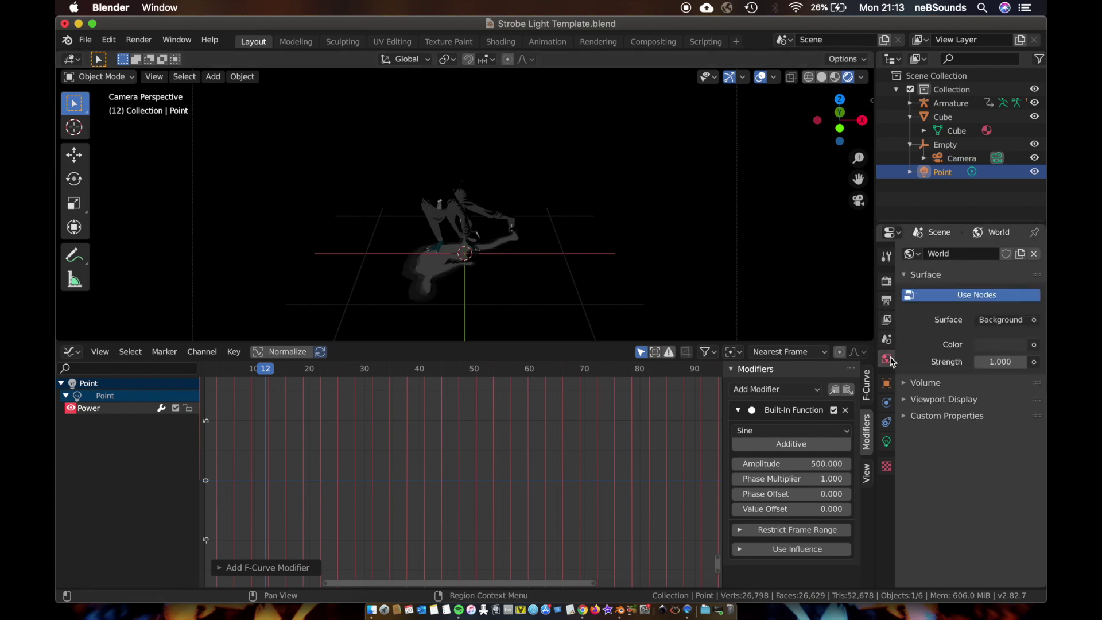
pyautogui.click(1017, 347)
pyautogui.moveTo(1020, 223); pyautogui.dragTo(1017, 248)
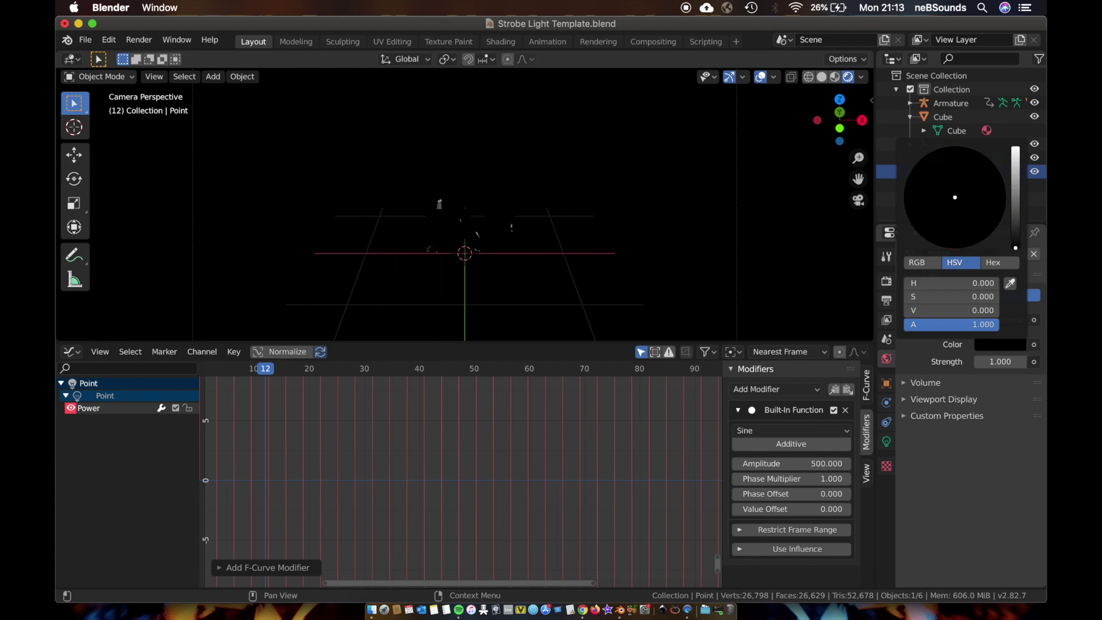
# Hide the viewport overlays and play the animation to preview the strobe effect against the black background
pyautogui.click(760, 77)
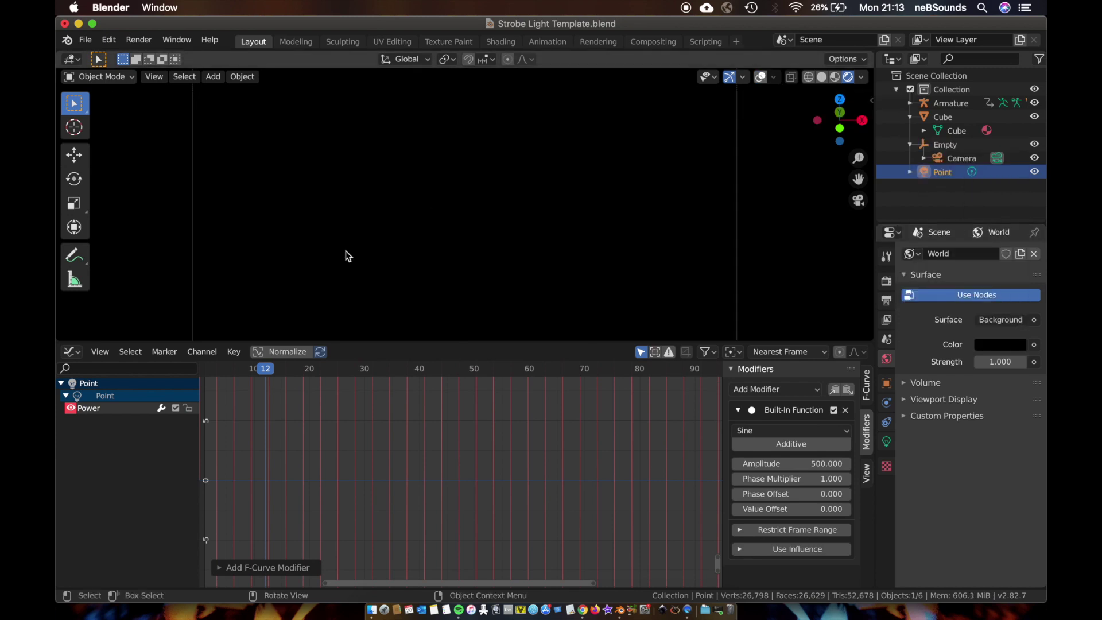
pyautogui.press('space')
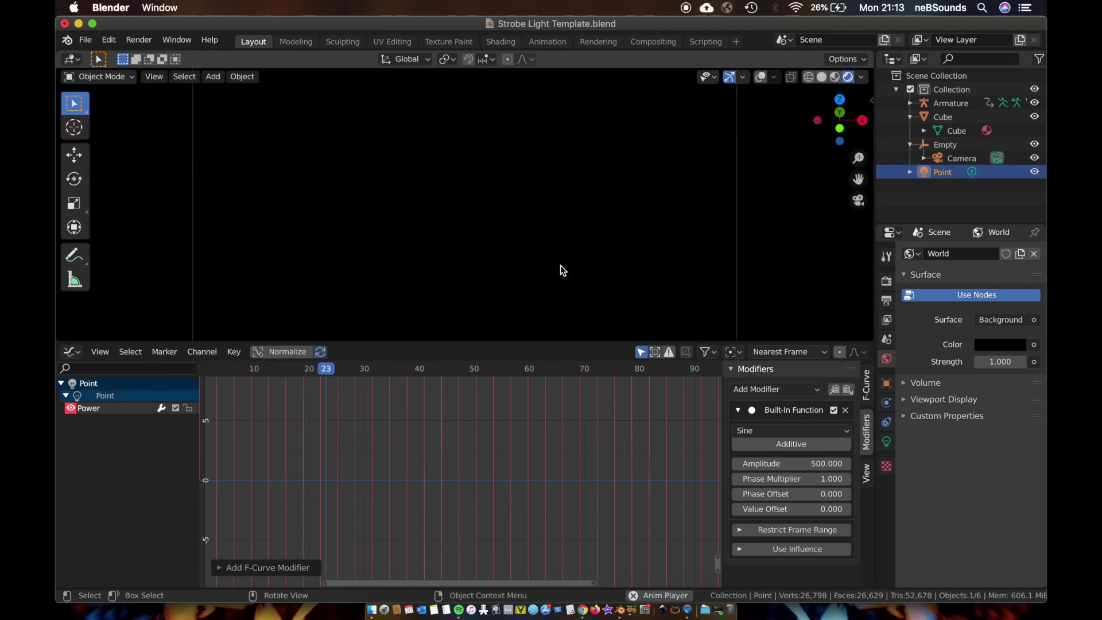
pyautogui.press('space')
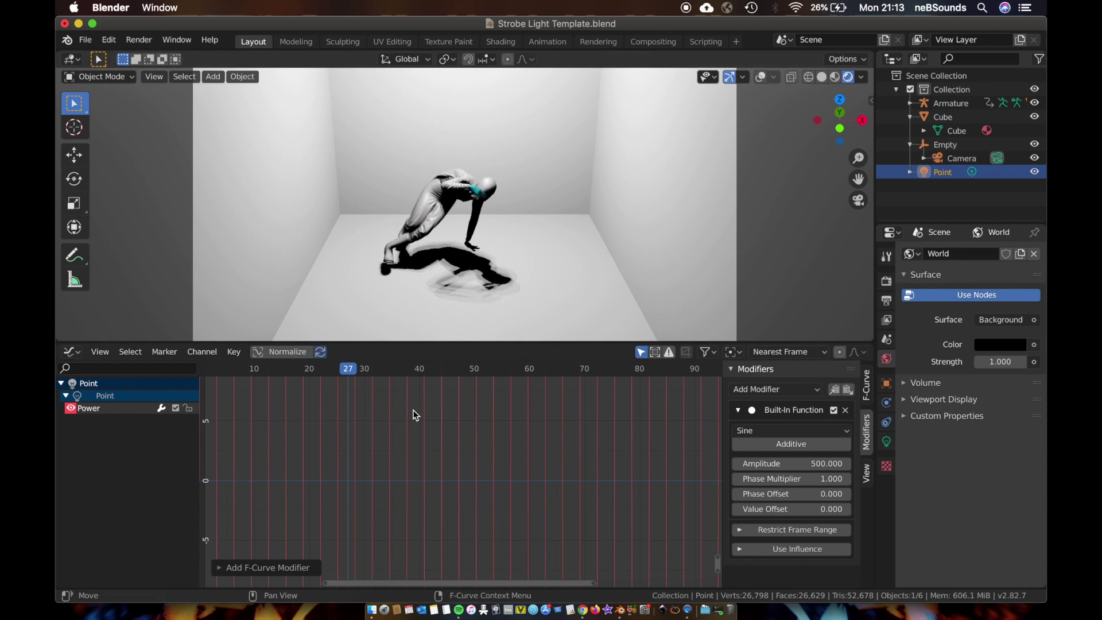
# Examine the peaks of the Power curve and scrub the playhead to frame 31 to compare the light's power between frames
pyautogui.scroll(3, 414, 410)
pyautogui.scroll(15, 414, 411)
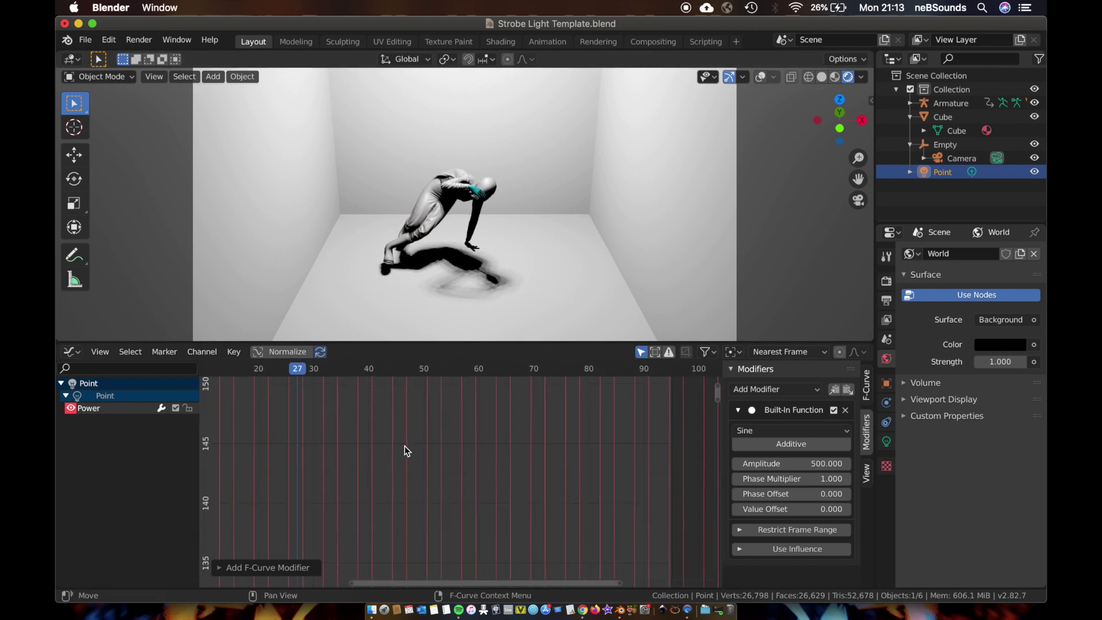
pyautogui.scroll(15, 404, 446)
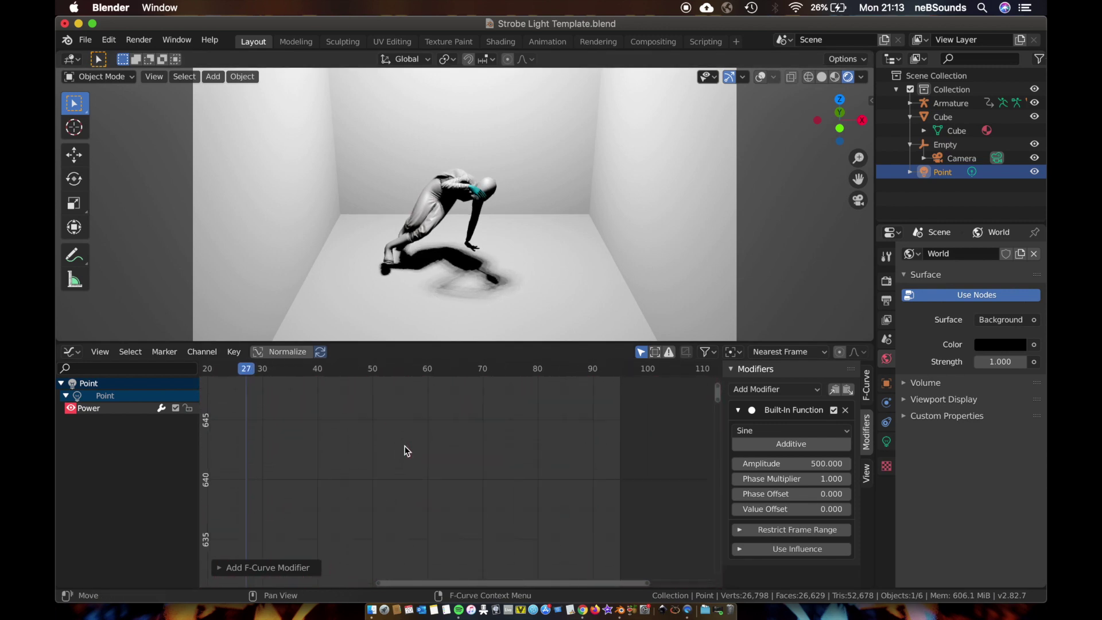
pyautogui.scroll(-5, 404, 446)
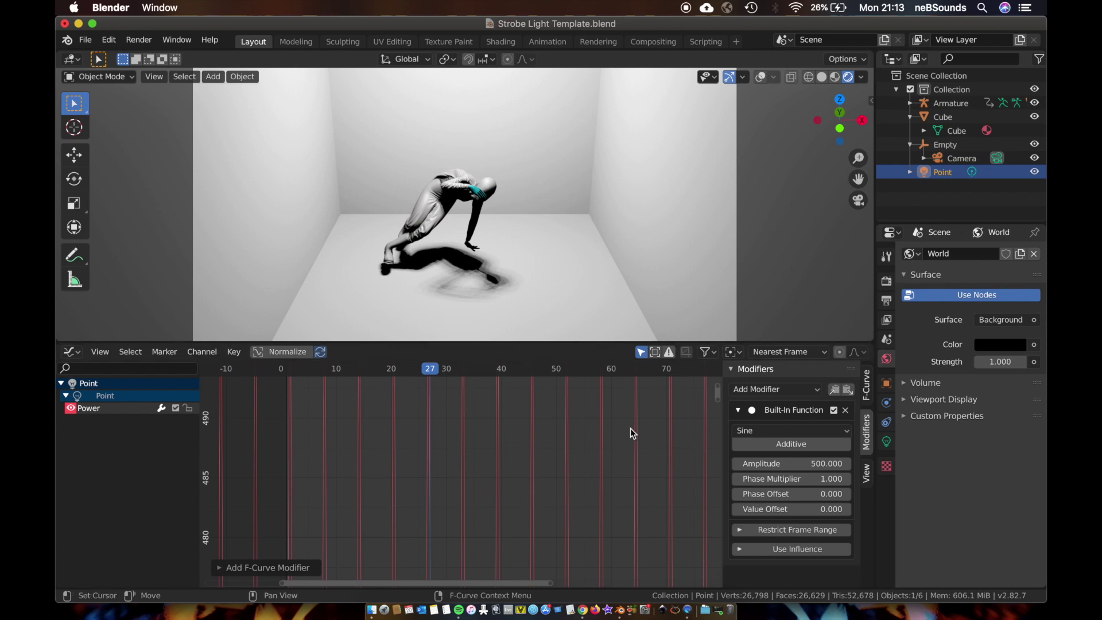
pyautogui.click(887, 442)
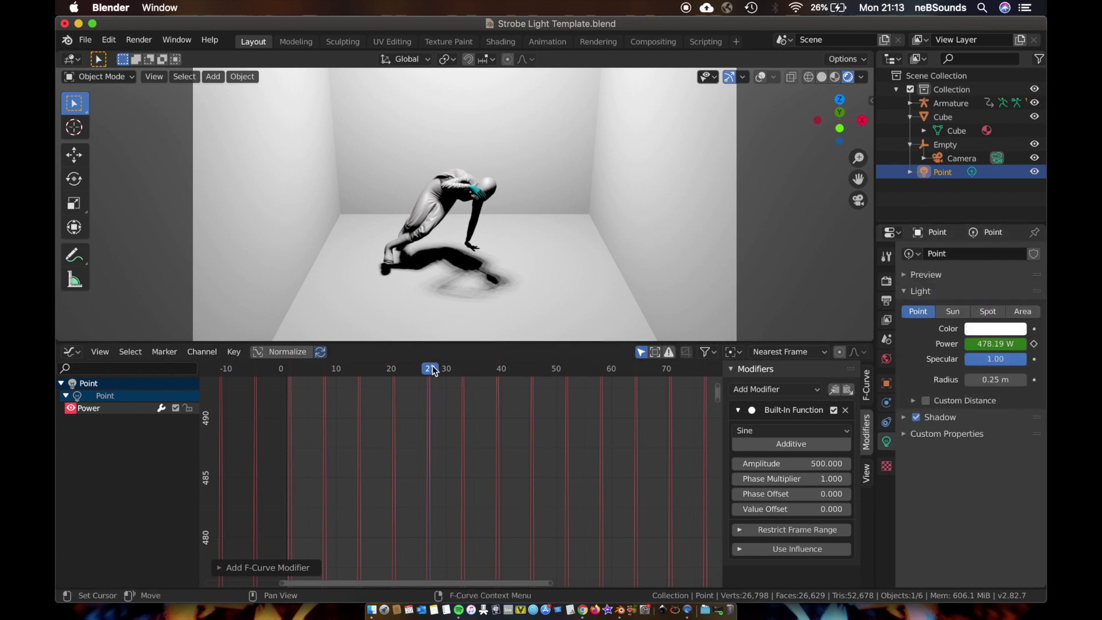
pyautogui.moveTo(435, 371); pyautogui.dragTo(444, 373)
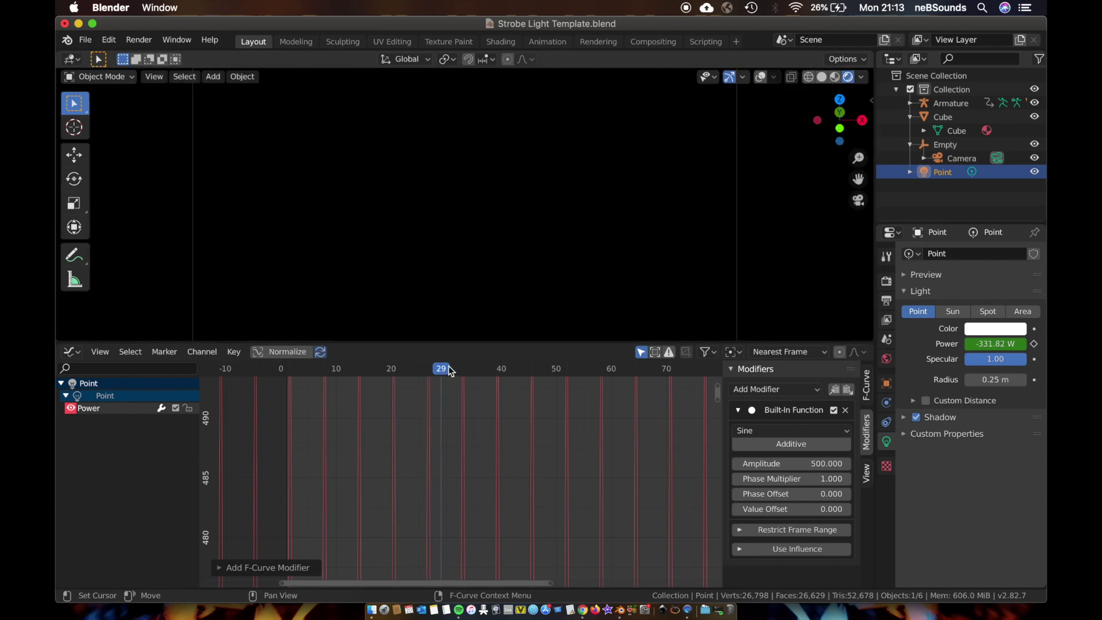
pyautogui.moveTo(451, 372); pyautogui.dragTo(454, 372)
# Try phase multipliers of 1.2 and 4 on the sine modifier while playing the animation
pyautogui.scroll(-15, 432, 432)
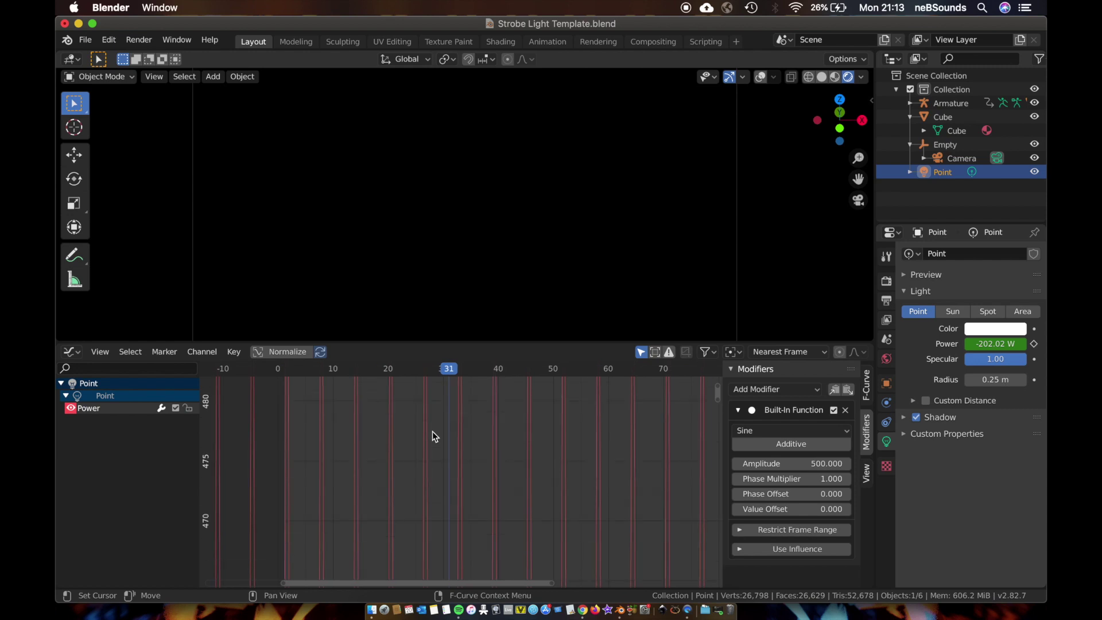
pyautogui.scroll(8, 432, 431)
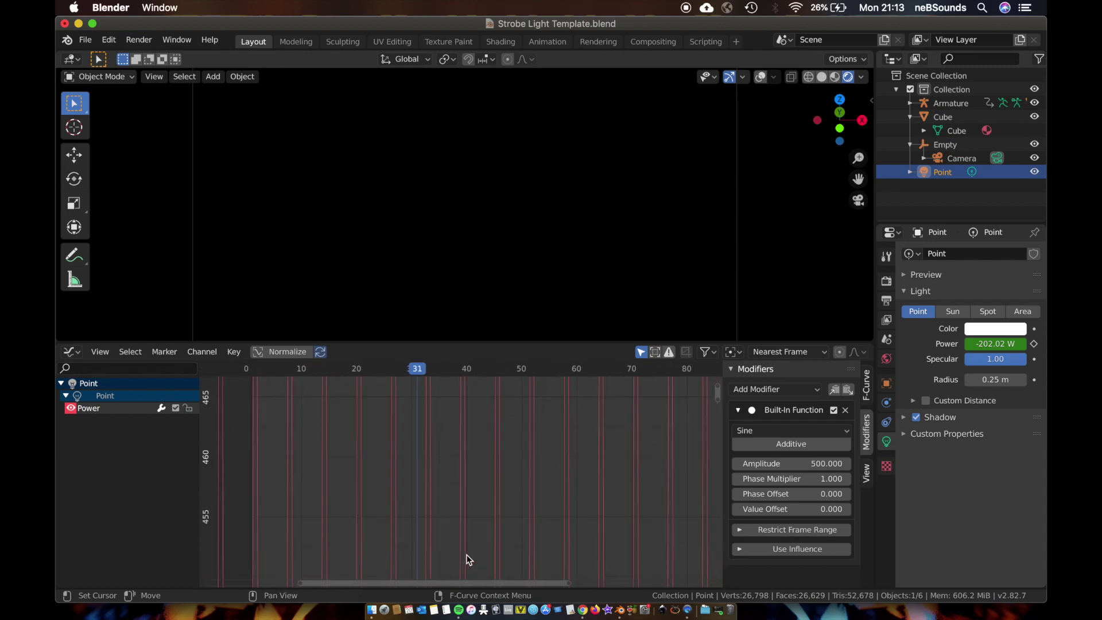
pyautogui.scroll(5, 470, 560)
pyautogui.scroll(3, 576, 527)
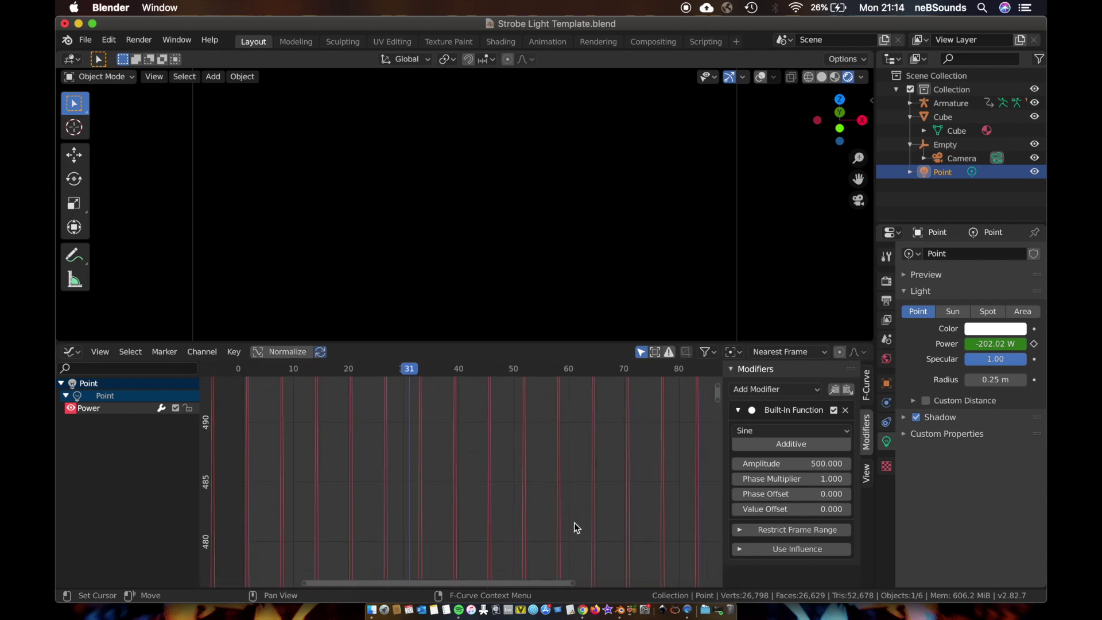
pyautogui.scroll(2, 576, 527)
pyautogui.moveTo(763, 480)
pyautogui.mouseDown()
pyautogui.moveTo(804, 480)
pyautogui.moveTo(740, 480)
pyautogui.moveTo(775, 480)
pyautogui.moveTo(765, 481)
pyautogui.mouseUp()
pyautogui.press('space')
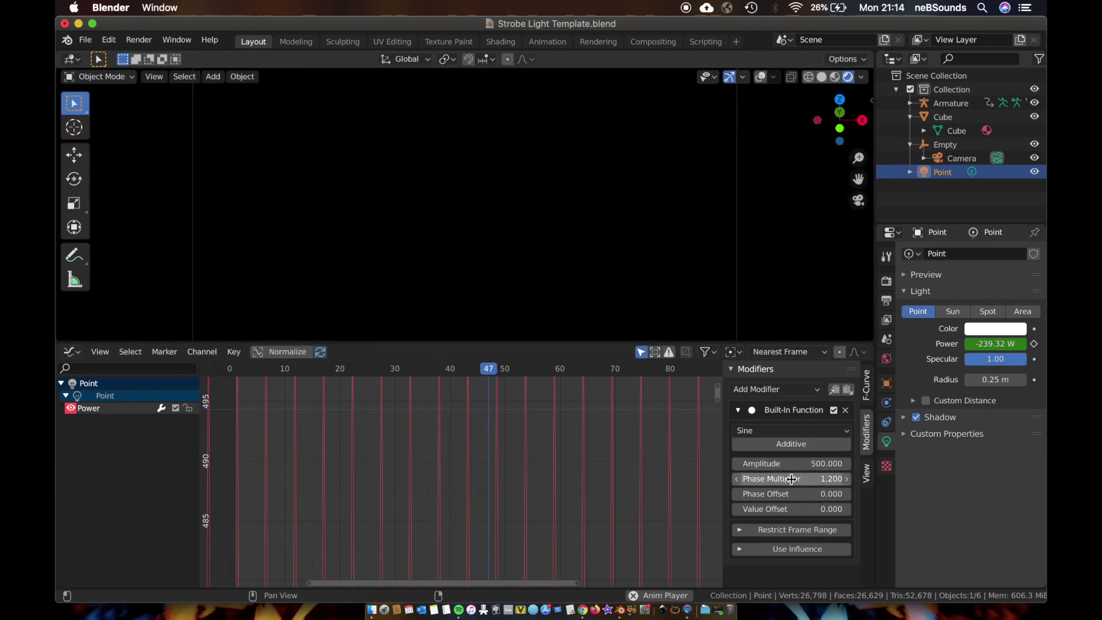
pyautogui.moveTo(791, 479); pyautogui.dragTo(808, 479)
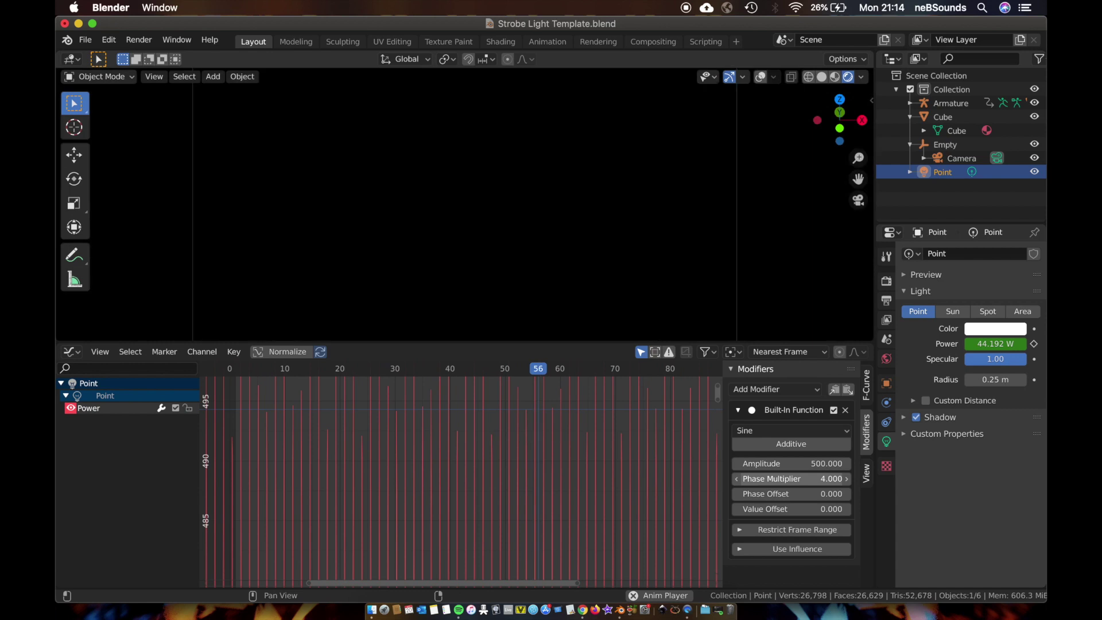
pyautogui.press('space')
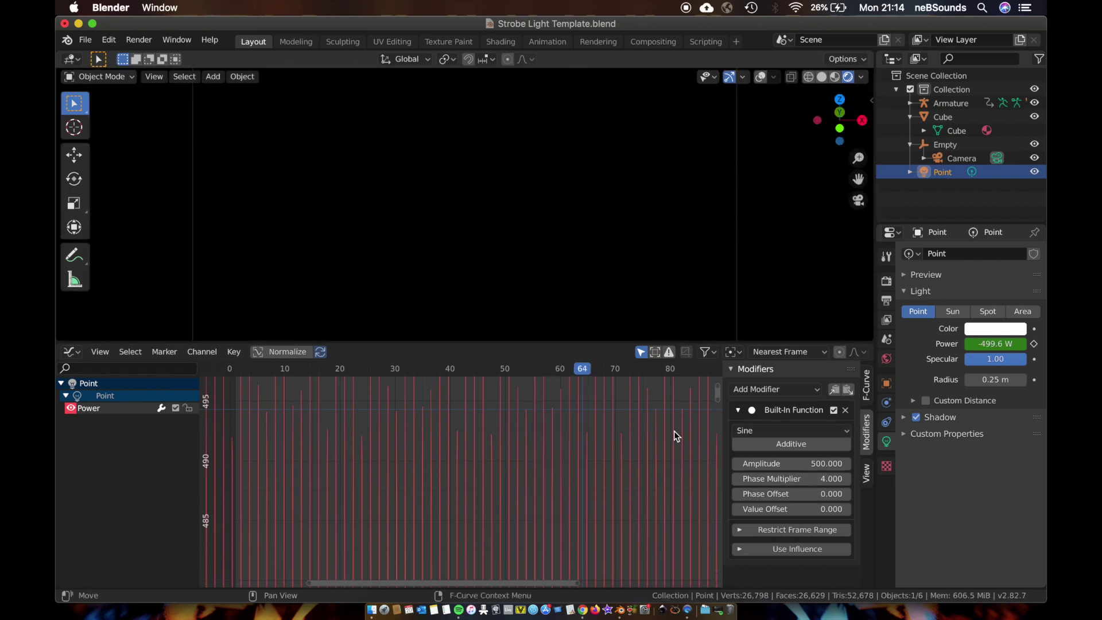
# Set the sine modifier's phase multiplier to 2.2 and check the light at frames 0 and 3
pyautogui.moveTo(805, 482); pyautogui.dragTo(794, 482)
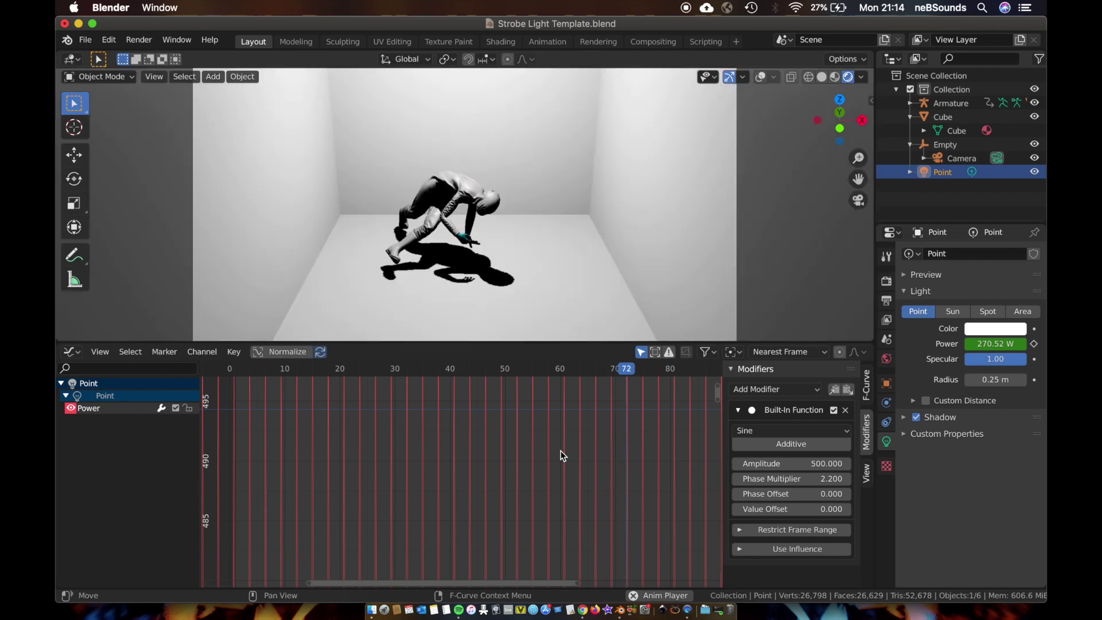
pyautogui.press('space')
pyautogui.click(245, 370)
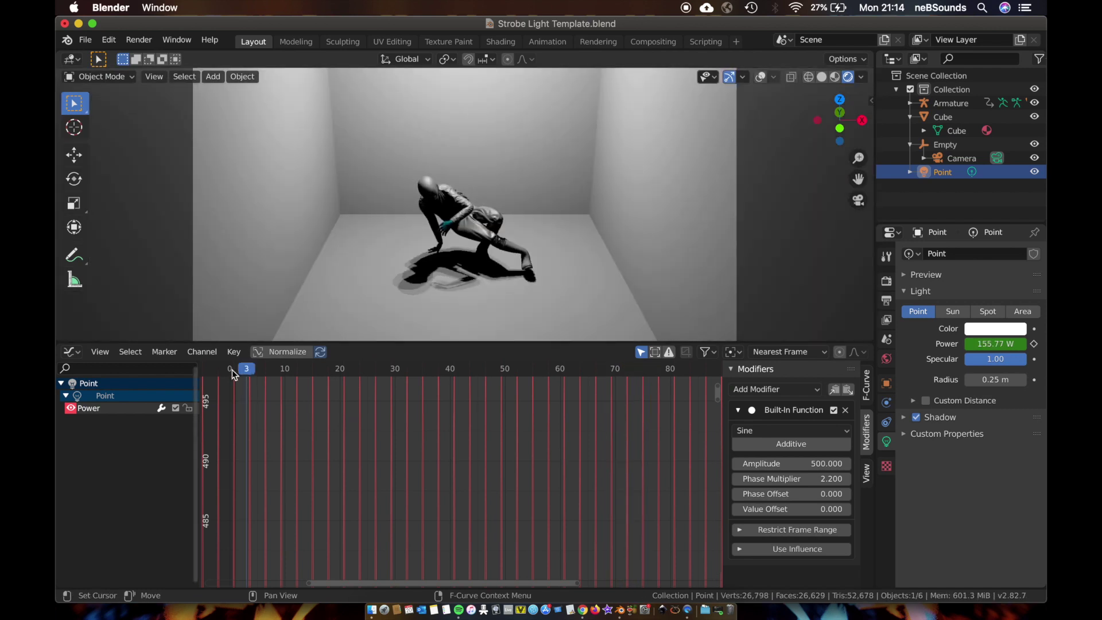
pyautogui.click(232, 369)
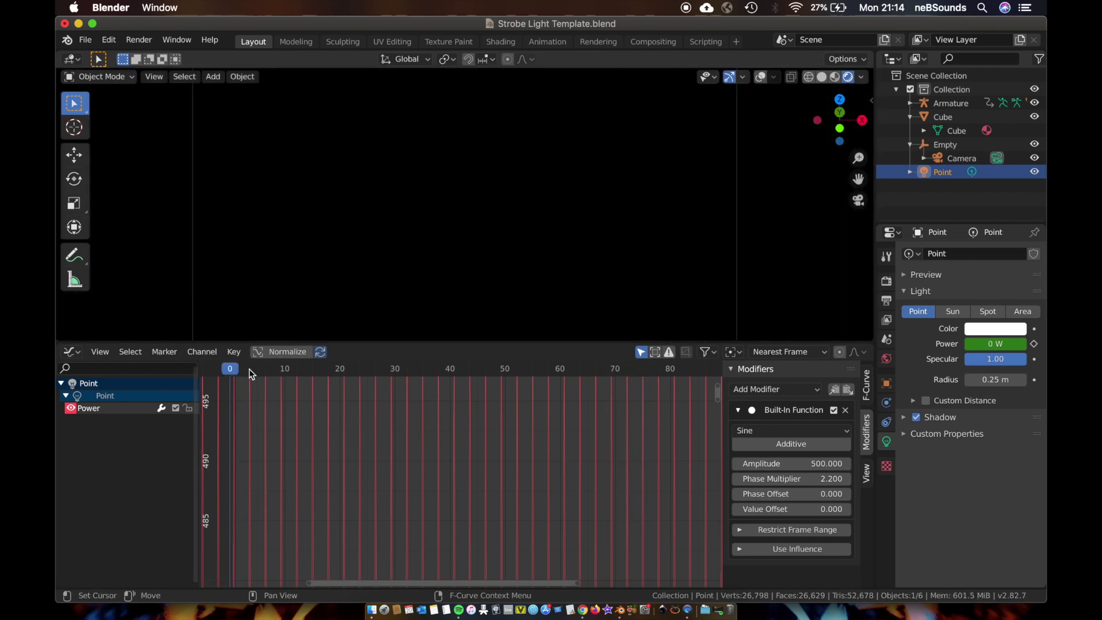
pyautogui.click(251, 372)
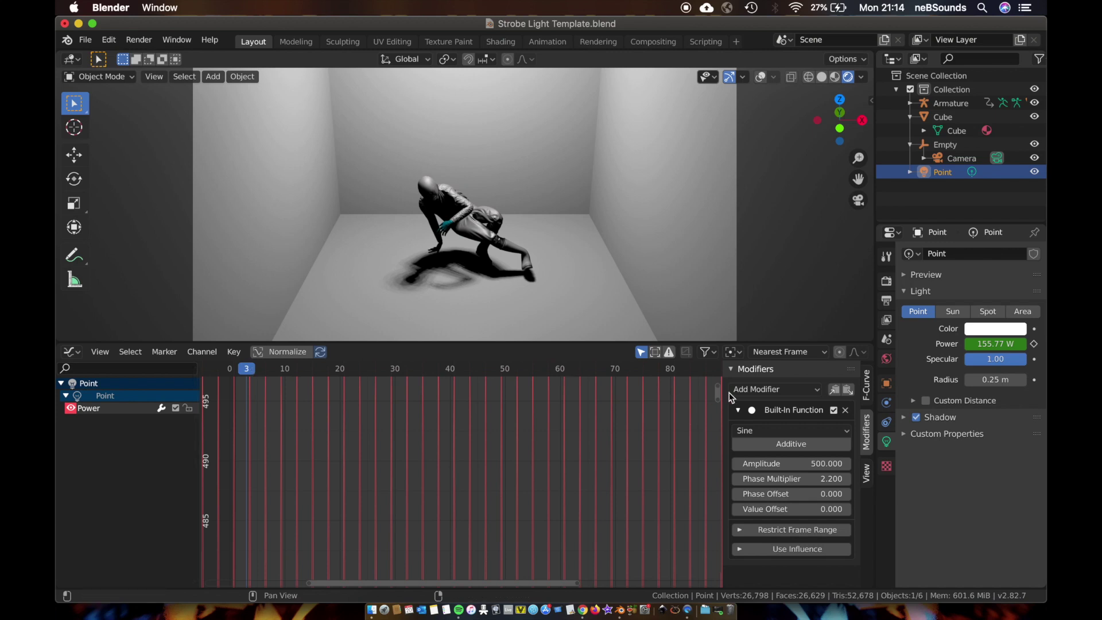
# Add a Limits modifier to the Power curve and enable its Minimum Y and Maximum Y limits, keeping the minimum at 0
pyautogui.click(776, 393)
pyautogui.click(776, 393)
pyautogui.click(778, 393)
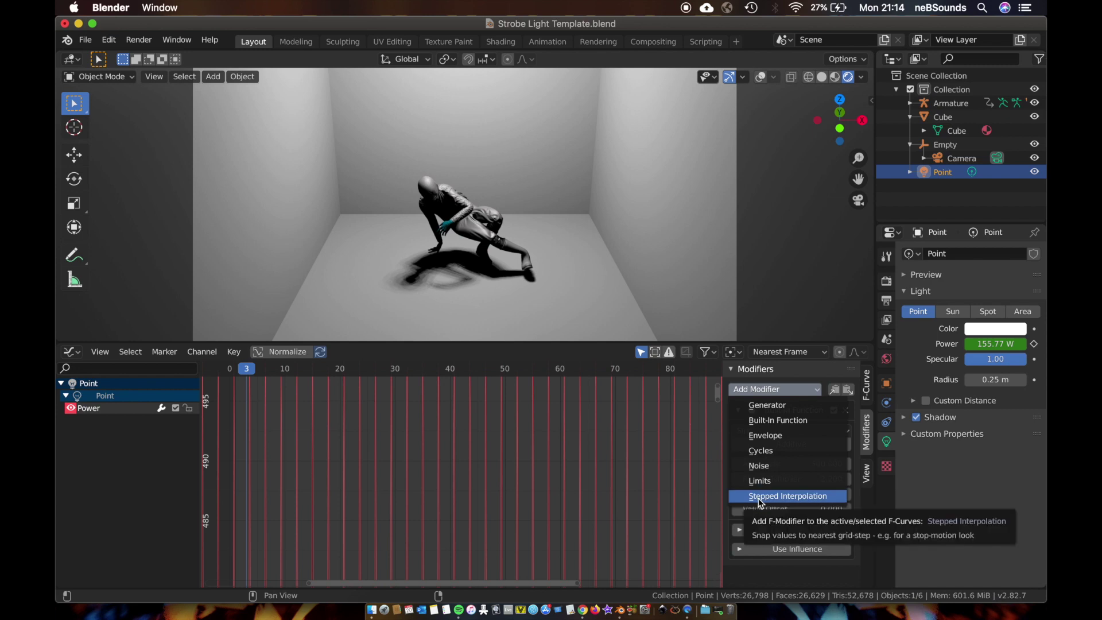
pyautogui.click(768, 482)
pyautogui.scroll(-1, 775, 467)
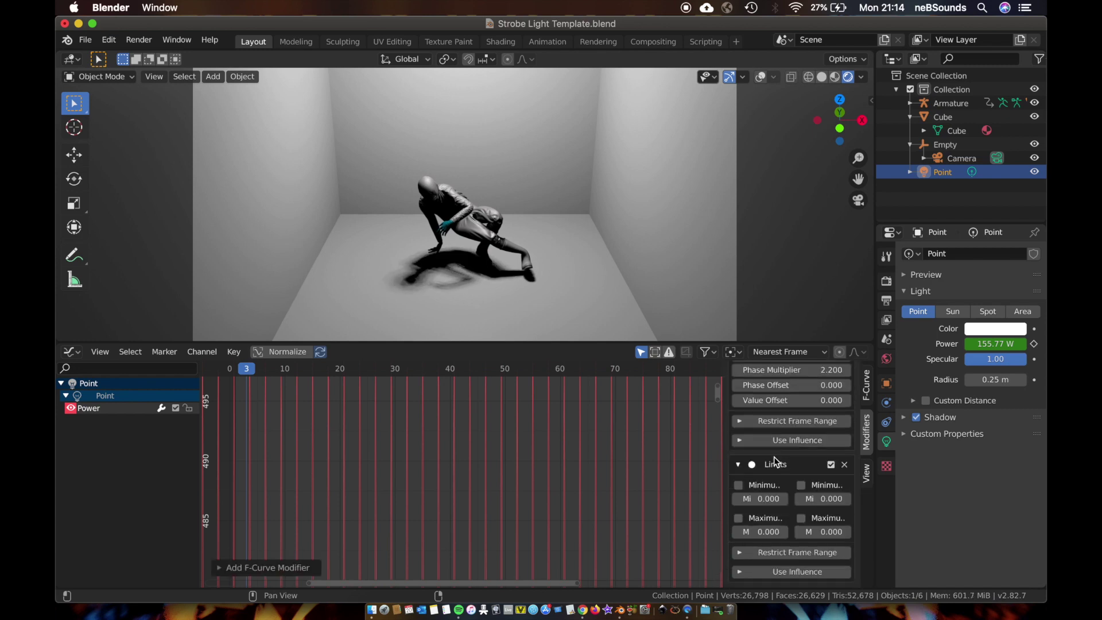
pyautogui.click(801, 485)
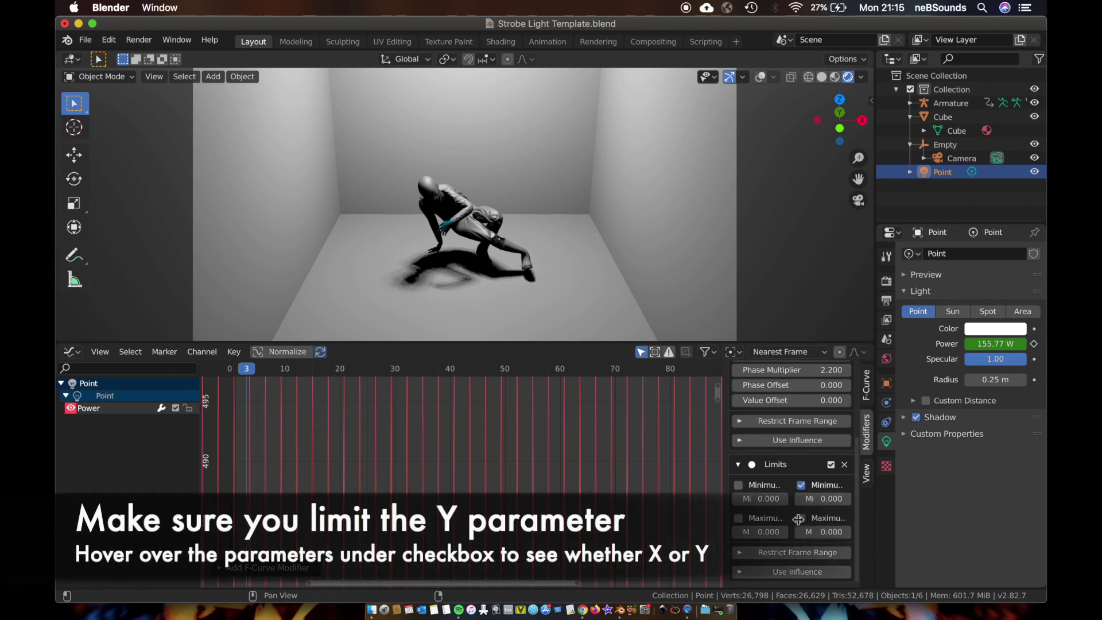
pyautogui.click(802, 519)
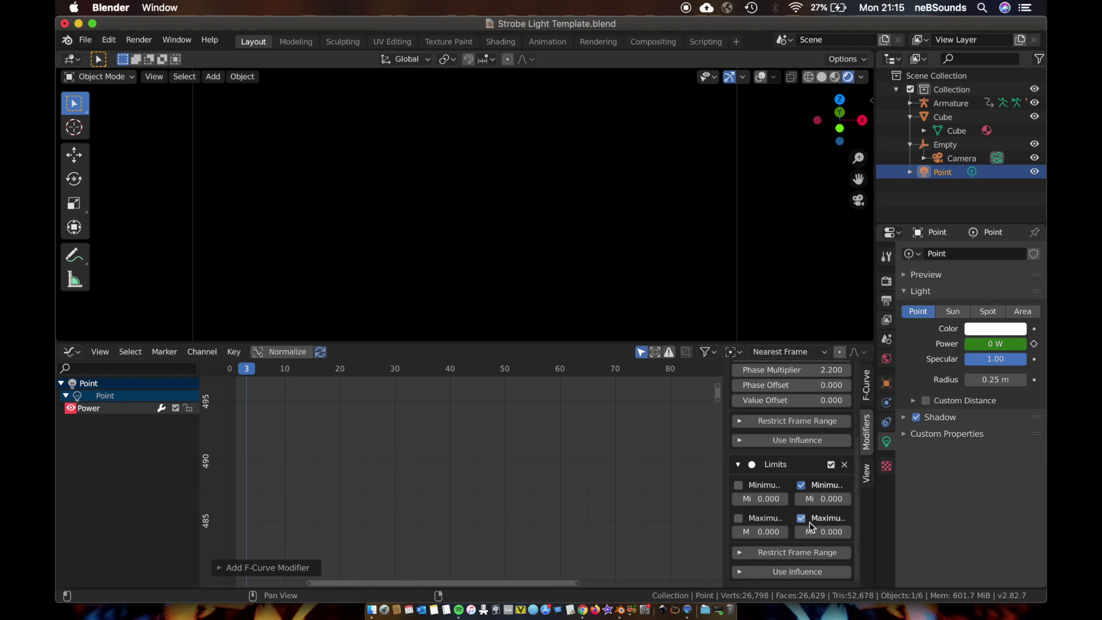
# Set the Limits modifier's Maximum Y to 438.8 and inspect the curve around that level
pyautogui.moveTo(814, 529); pyautogui.dragTo(930, 529)
pyautogui.scroll(-20, 511, 443)
pyautogui.scroll(15, 512, 443)
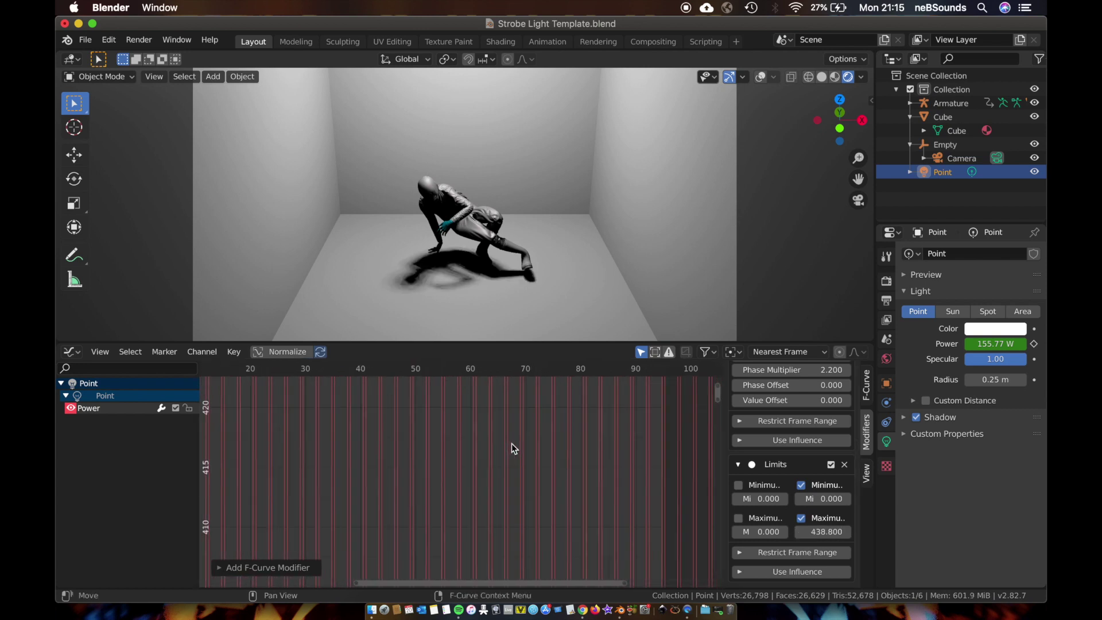
pyautogui.scroll(-4, 512, 443)
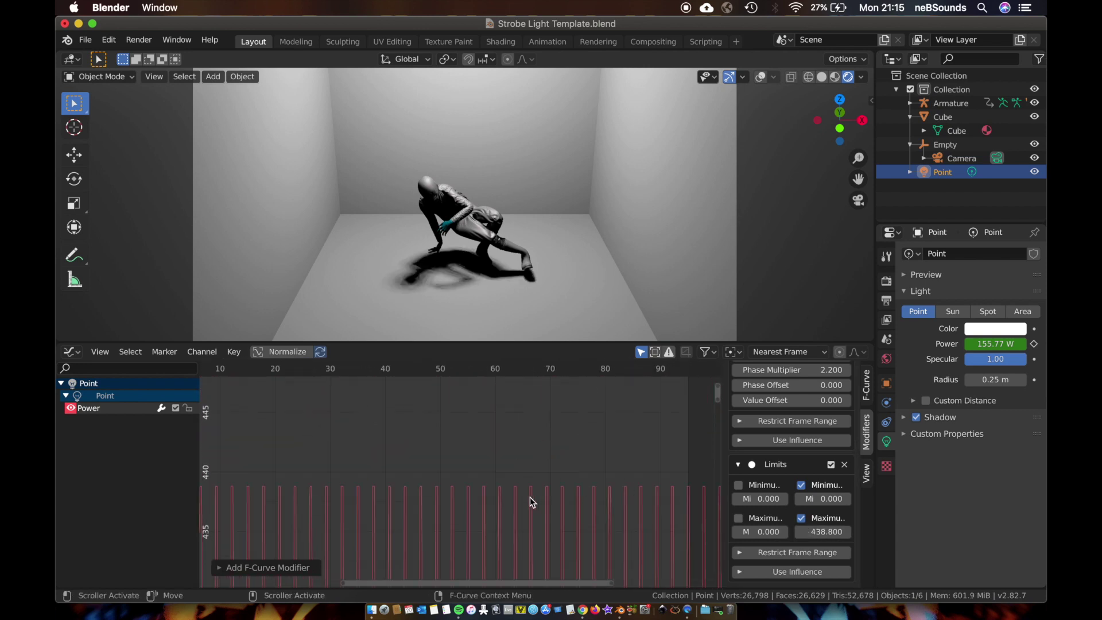
pyautogui.click(820, 531)
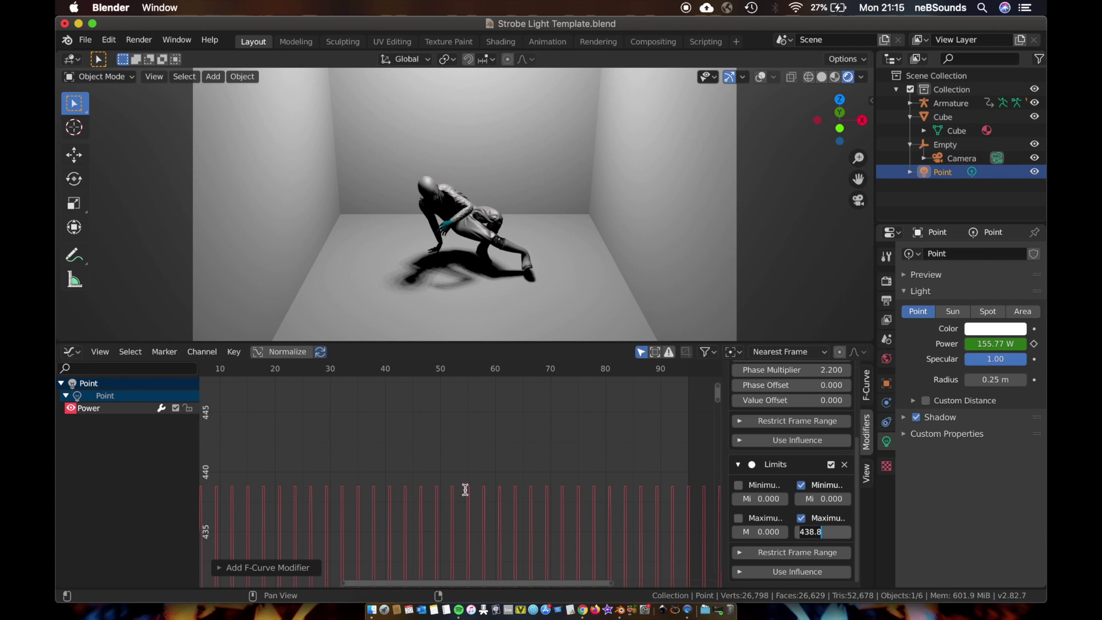
pyautogui.press('Return')
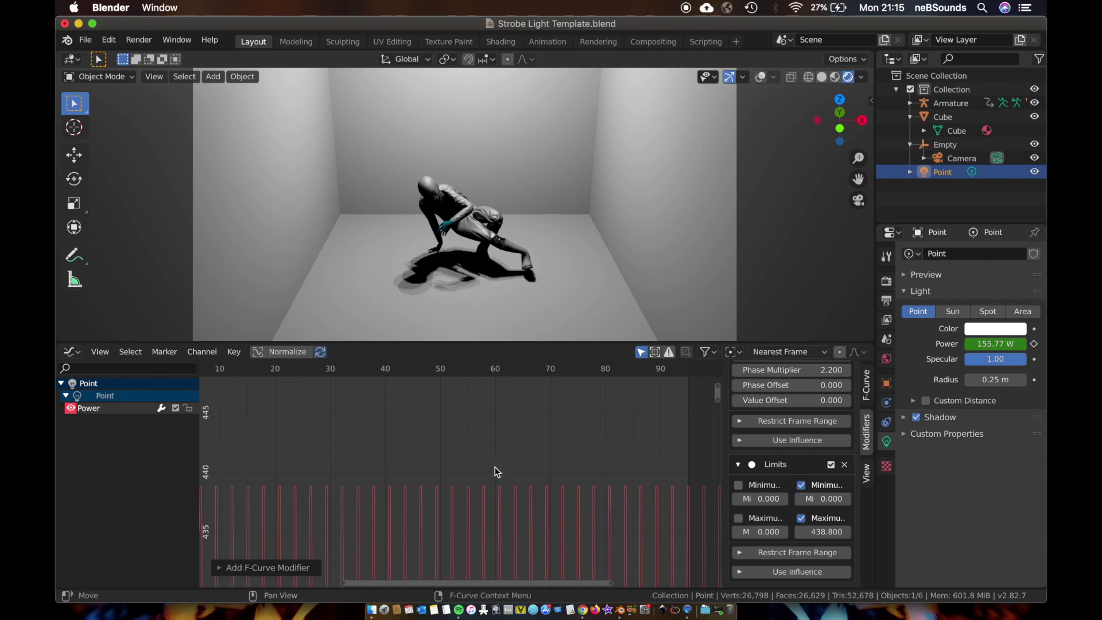
# Raise the sine modifier's amplitude to 2313.4 and inspect the shape of the limited curve
pyautogui.scroll(5, 807, 523)
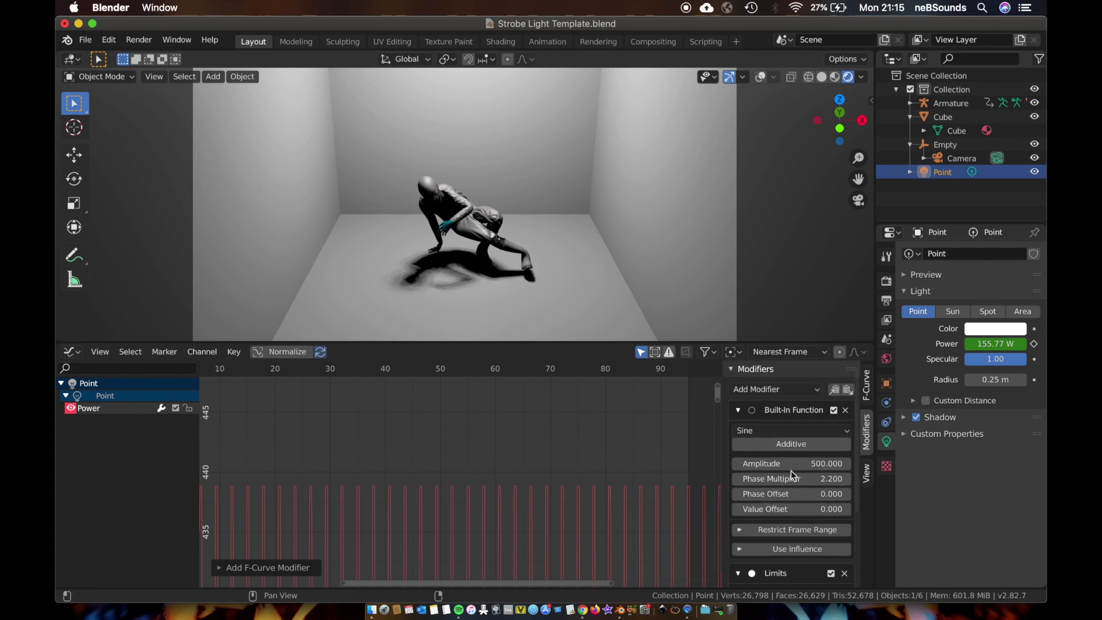
pyautogui.moveTo(780, 463); pyautogui.dragTo(1025, 463)
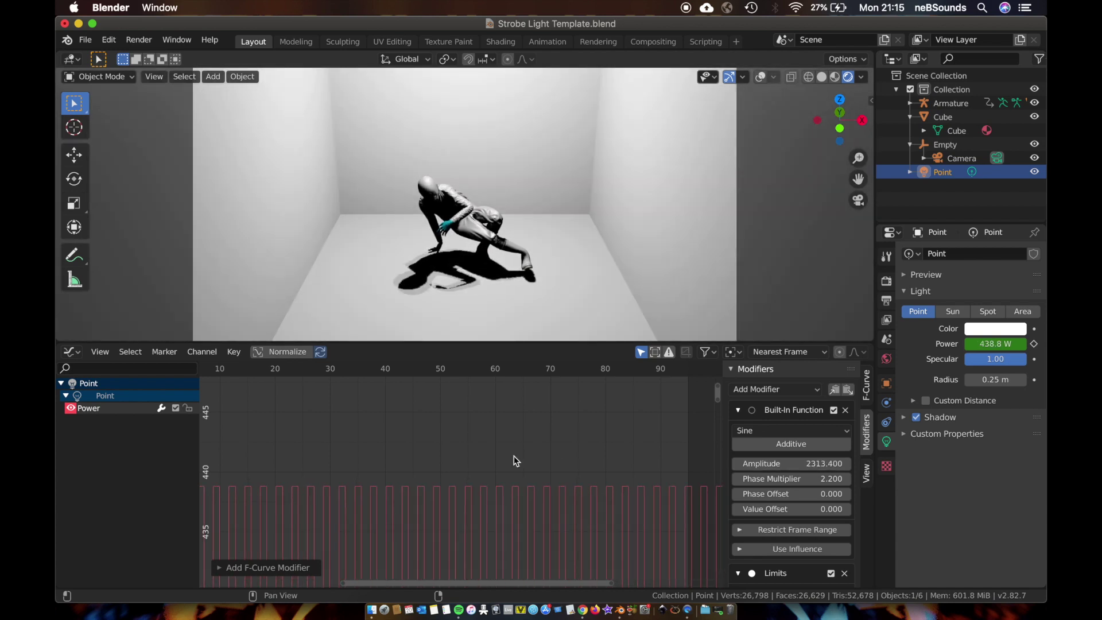
pyautogui.scroll(-3, 515, 456)
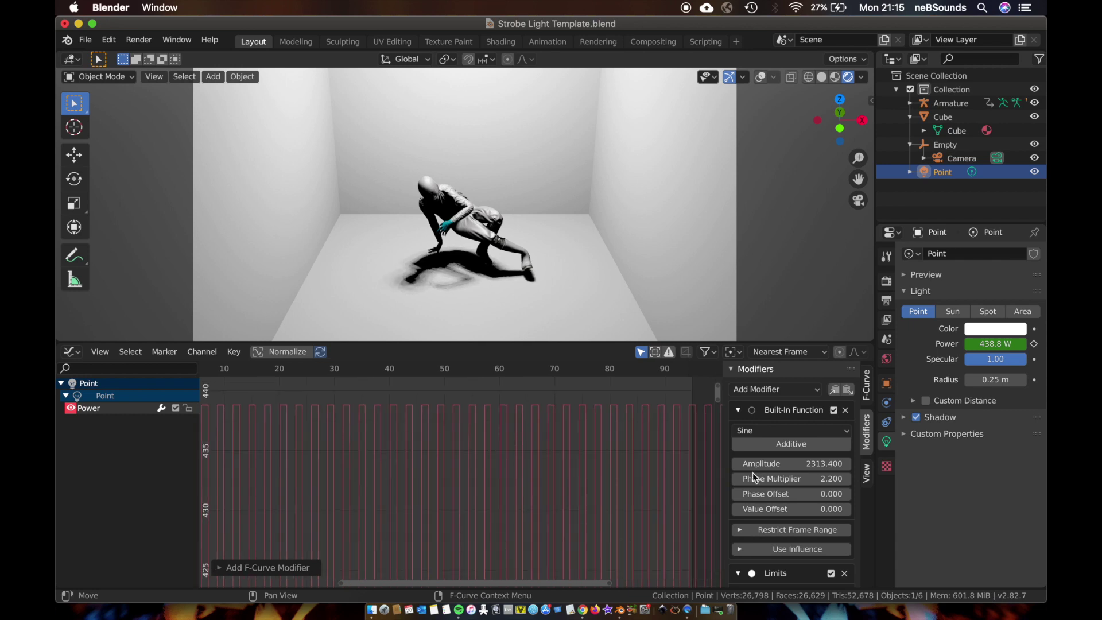